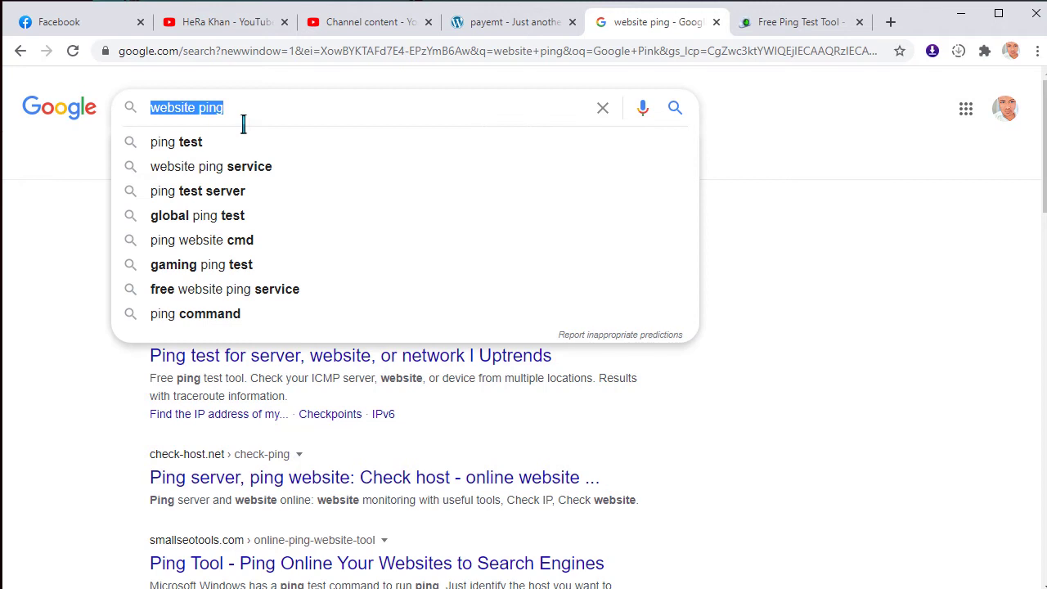
Open the Site24x7 ping test page and look over its server name form and last 10 test results.
left_click(31, 288)
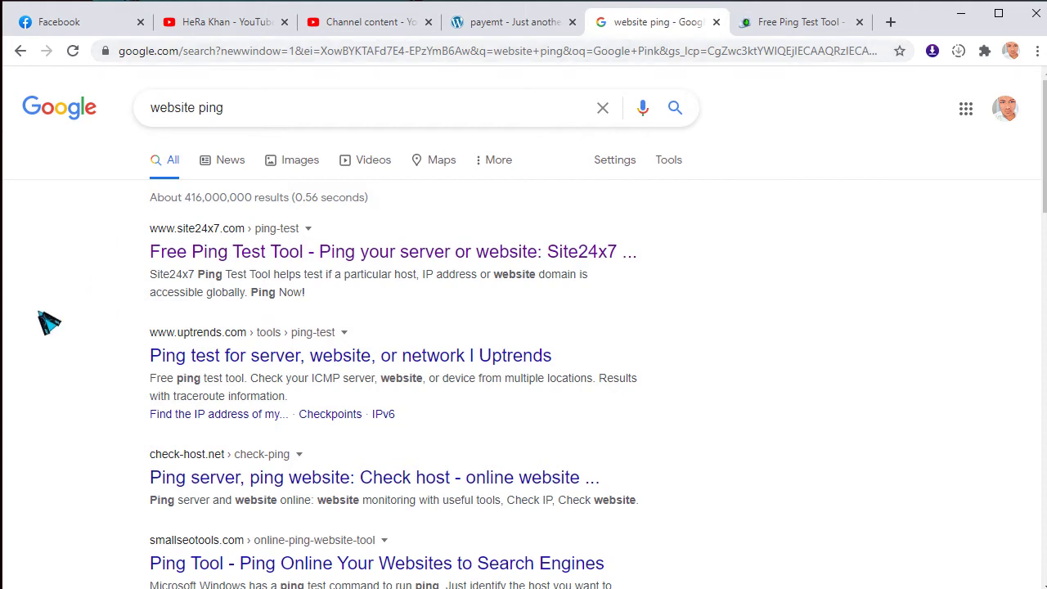
left_click(792, 28)
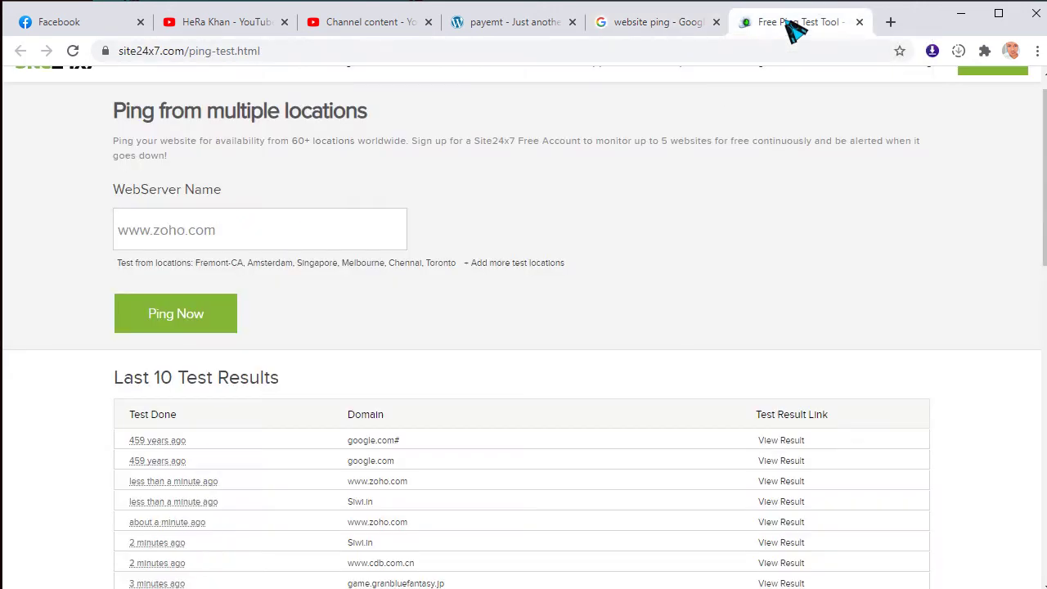
scroll(82, 338, "down", 2)
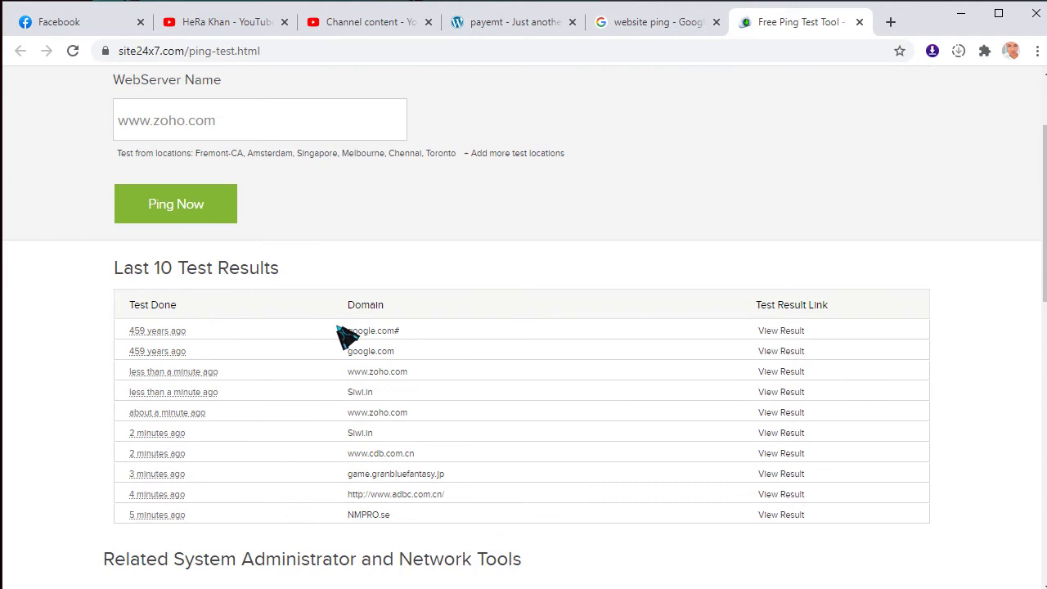
scroll(351, 347, "down", 1)
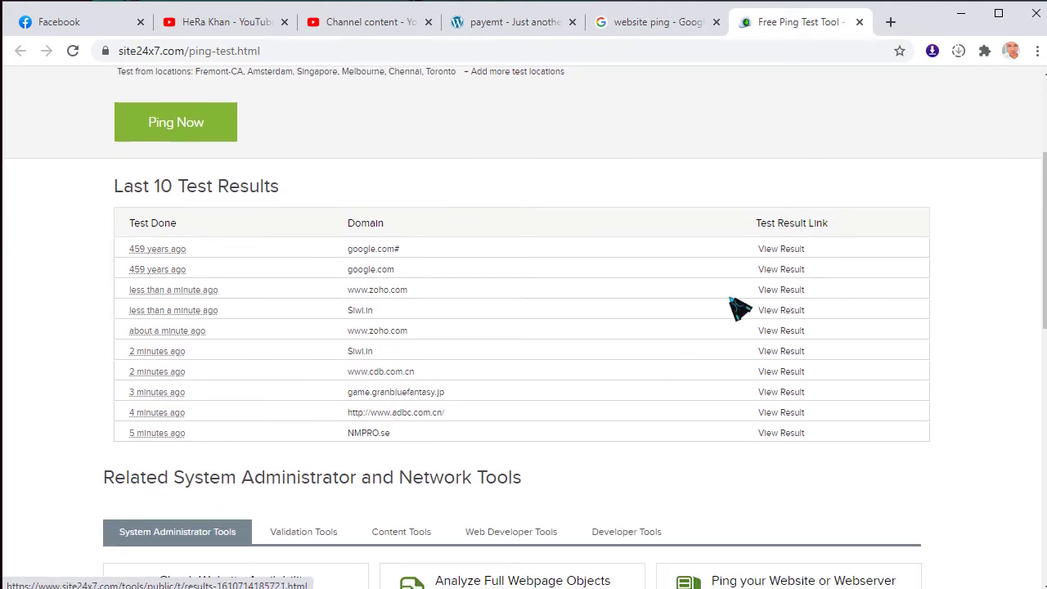
scroll(88, 483, "up", 3)
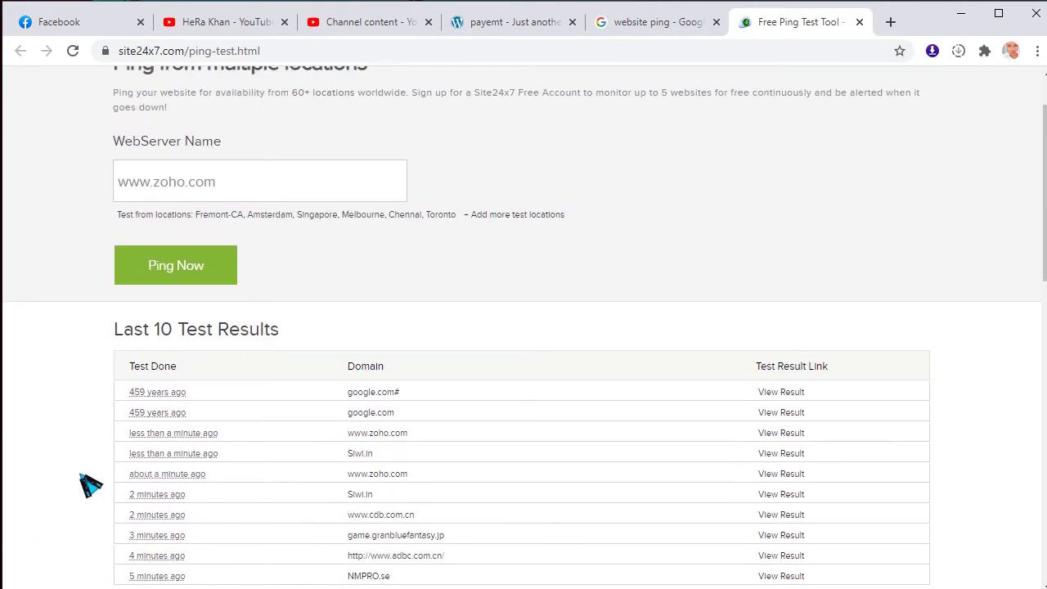
Copy the web address of the payemt.com WordPress site.
left_click(501, 28)
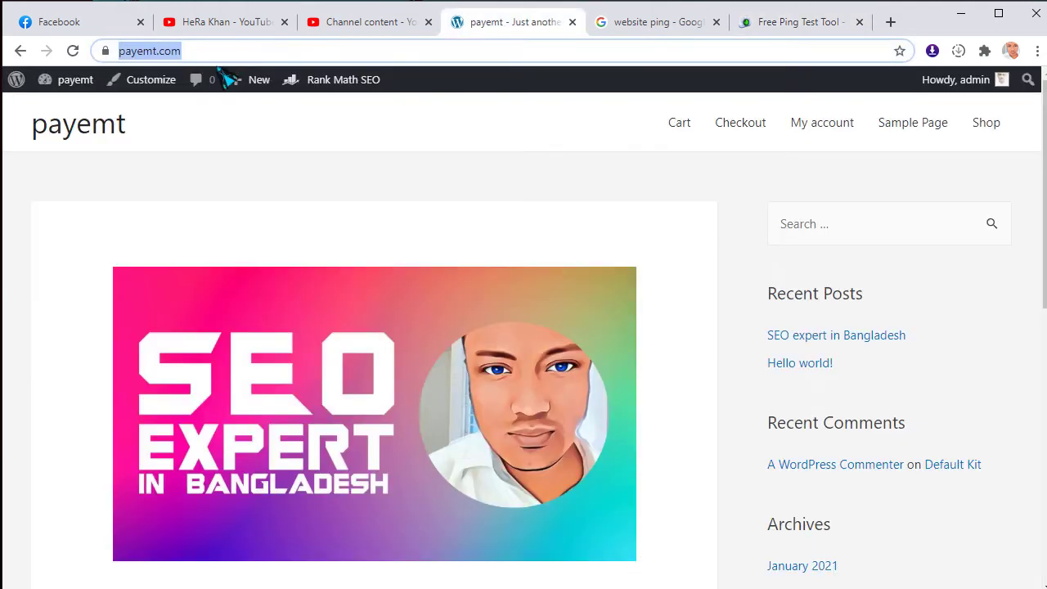
right_click(185, 61)
left_click(229, 142)
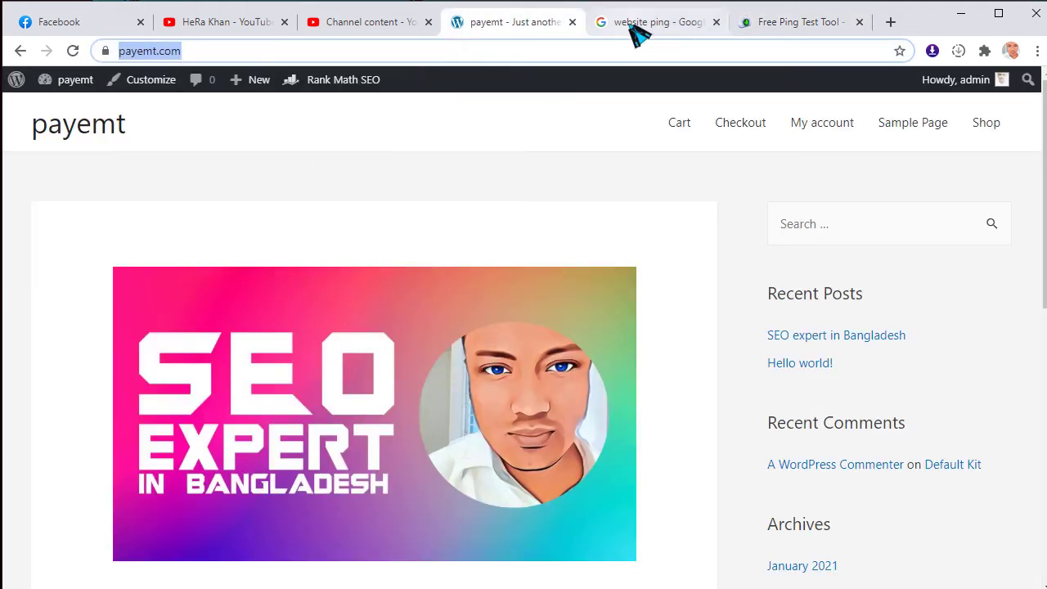
left_click(632, 26)
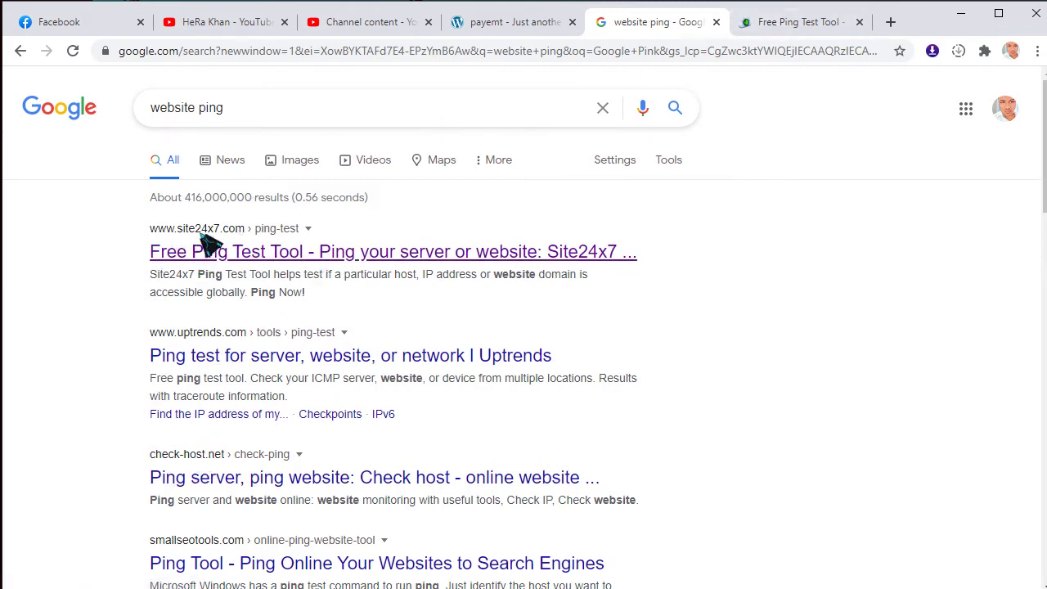
left_click(744, 19)
right_click(246, 246)
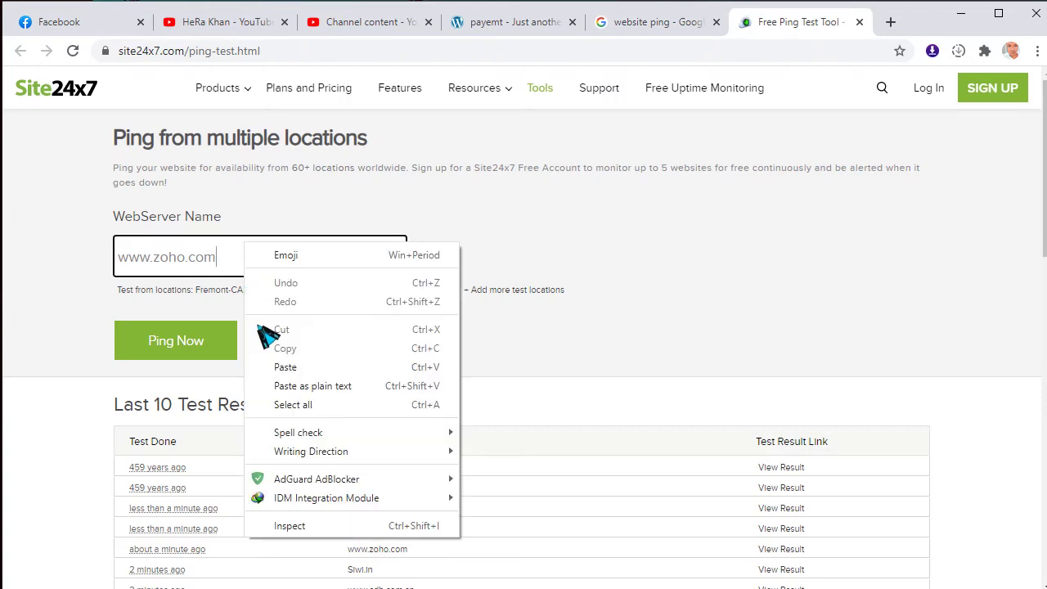
left_click_drag(216, 257, 118, 257)
right_click(214, 251)
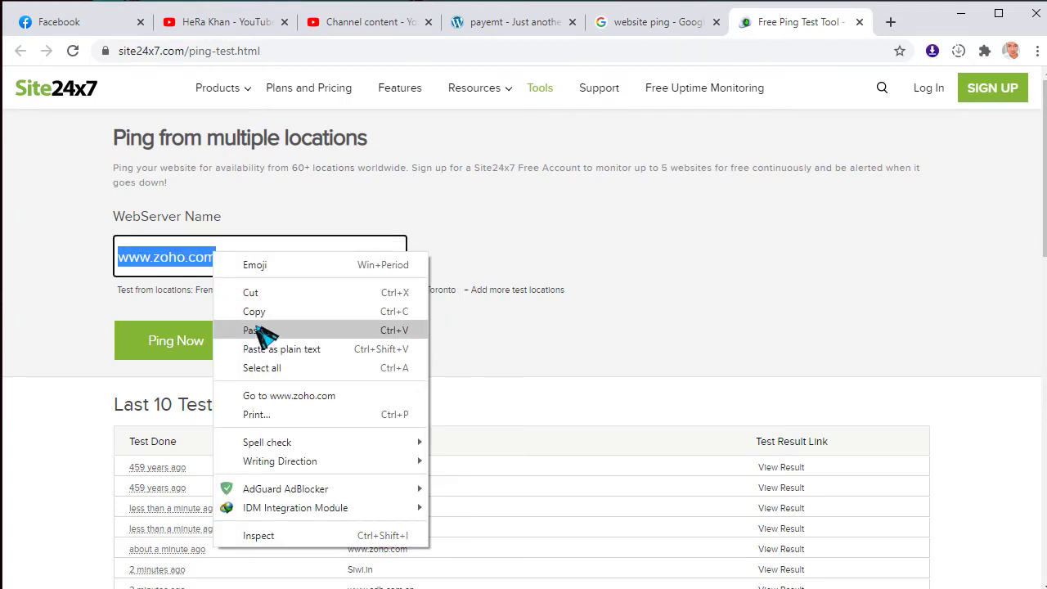
left_click(260, 330)
left_click(161, 347)
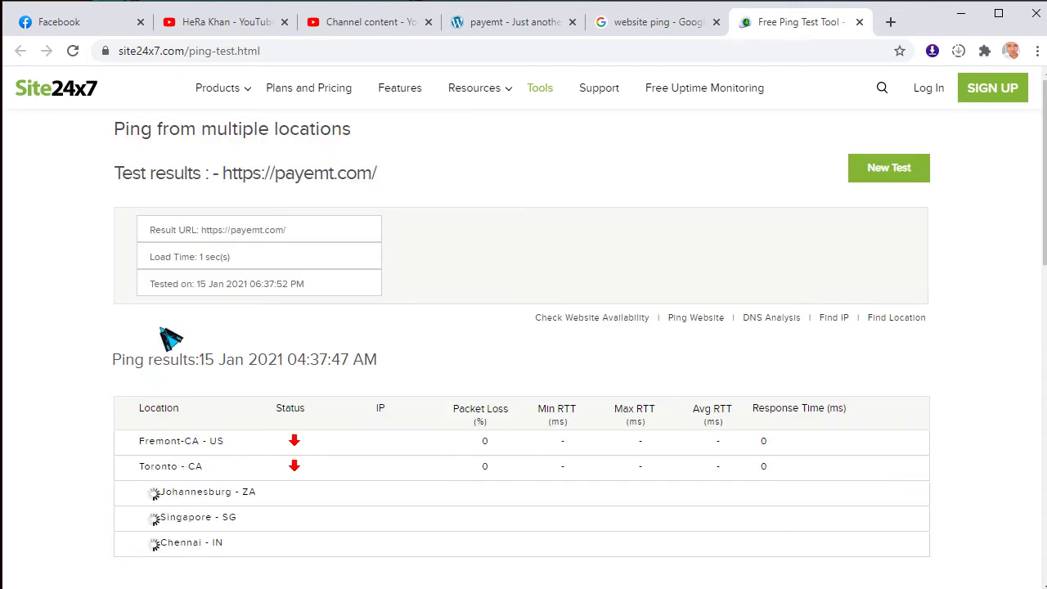
scroll(148, 347, "down", 1)
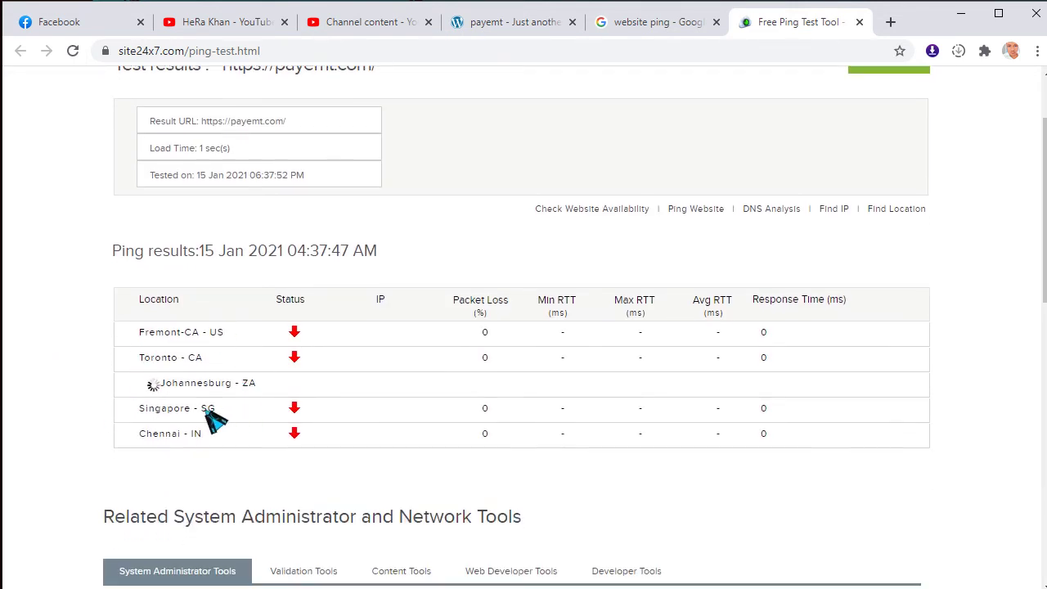
scroll(112, 369, "down", 1)
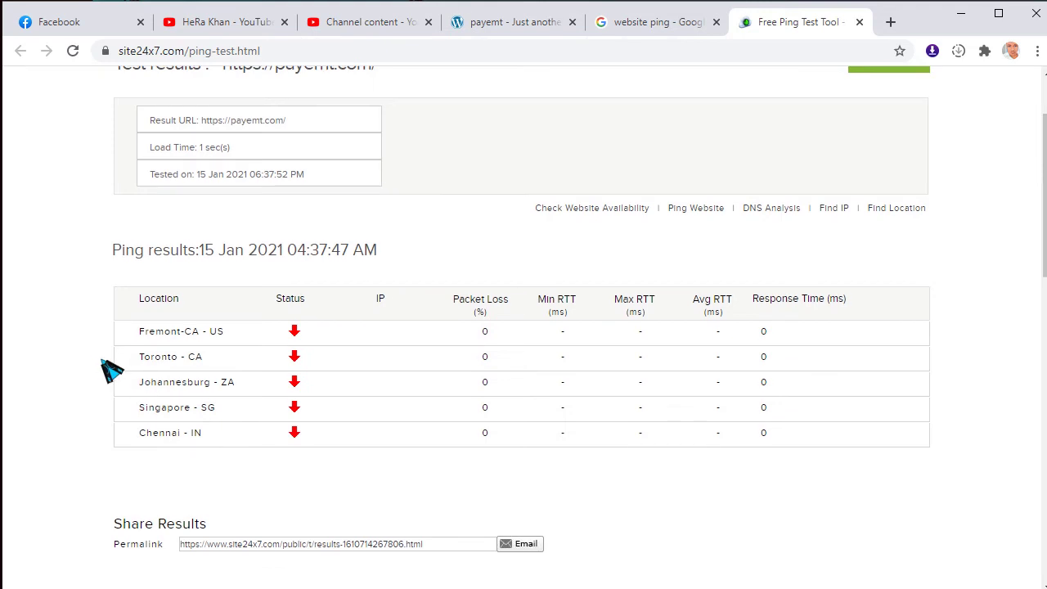
scroll(113, 369, "down", 1)
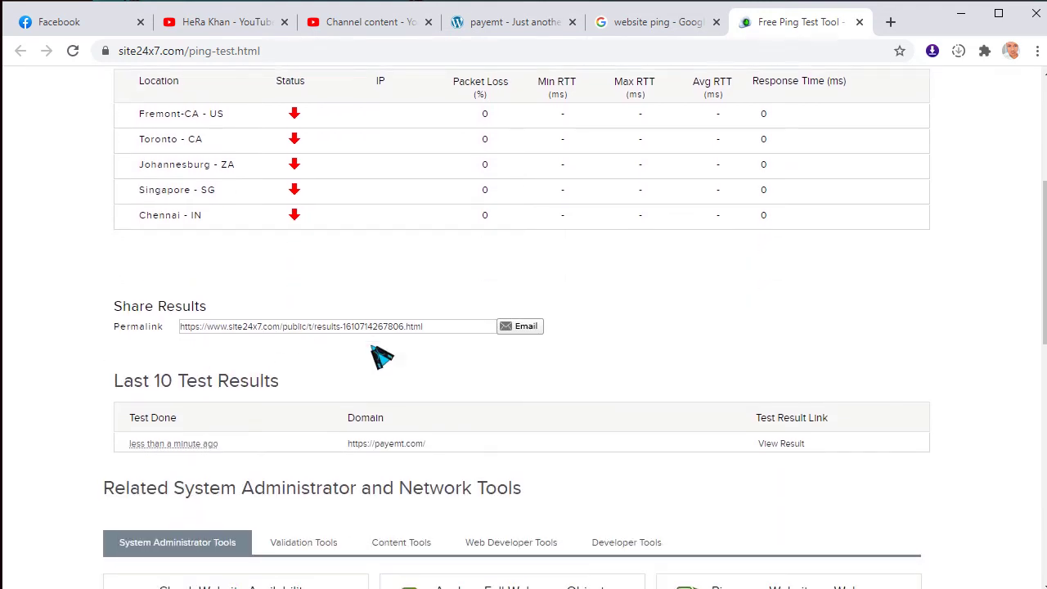
scroll(618, 76, "down", 1)
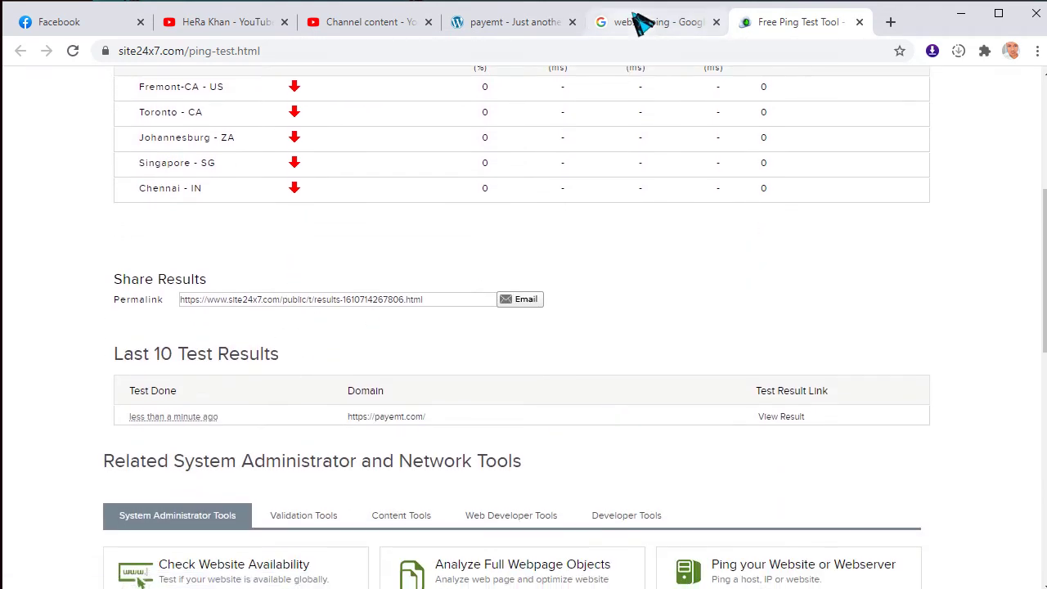
Open the Uptrends ping test and the Small SEO Tools ping tool from the Google results in separate background tabs.
left_click(655, 22)
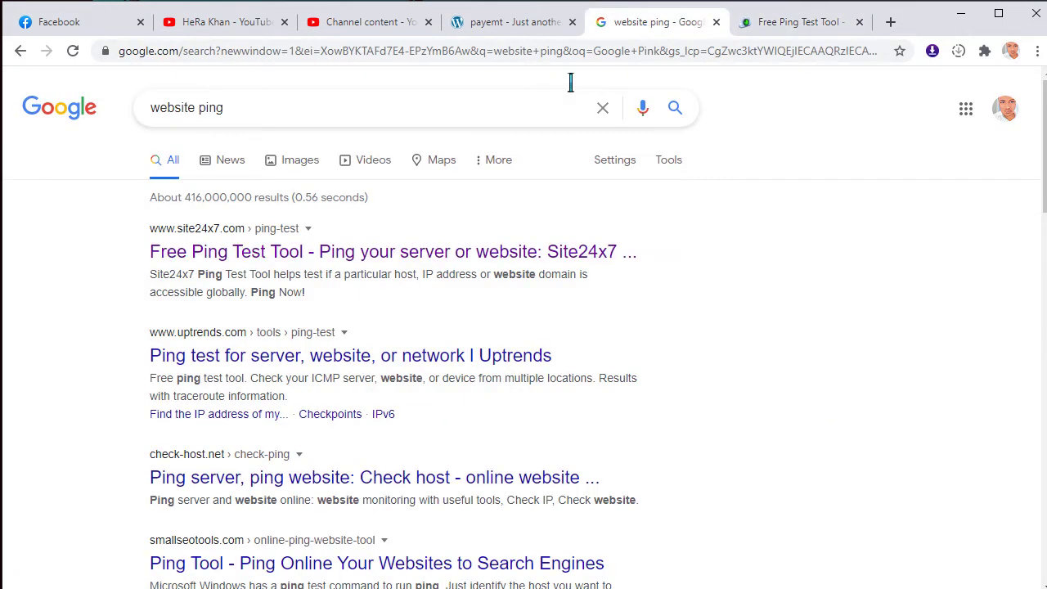
middle_click(217, 358)
scroll(245, 360, "down", 1)
middle_click(222, 397)
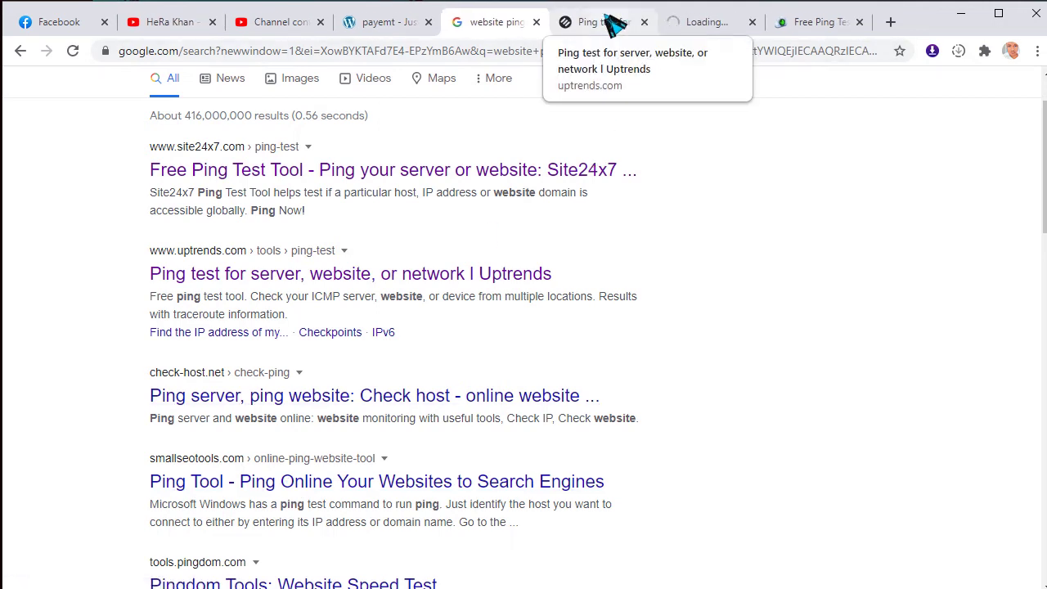
left_click(613, 25)
scroll(428, 306, "down", 4)
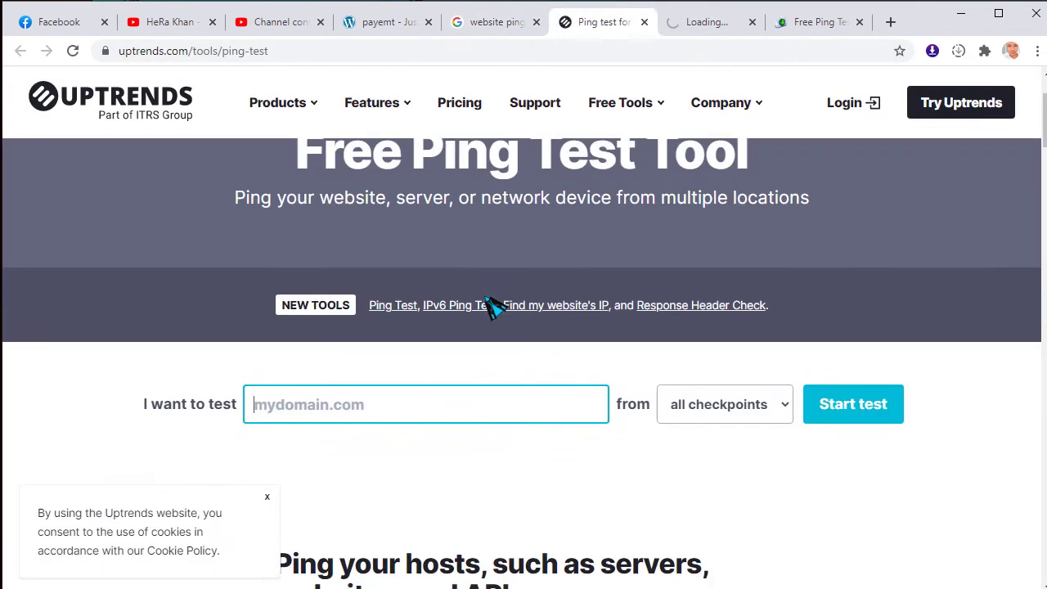
right_click(327, 318)
left_click(368, 427)
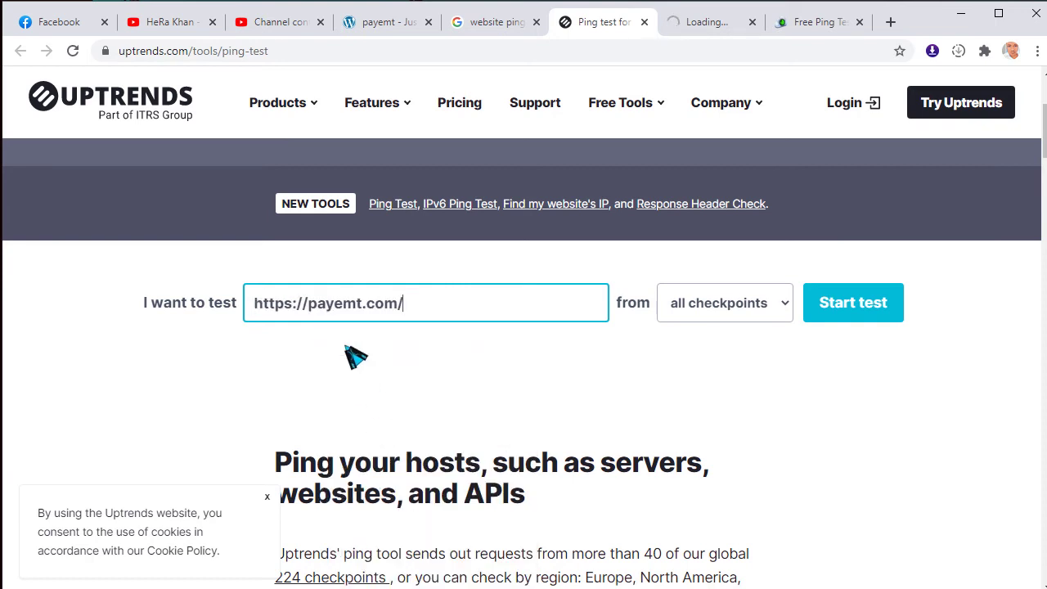
left_click_drag(313, 321, 253, 322)
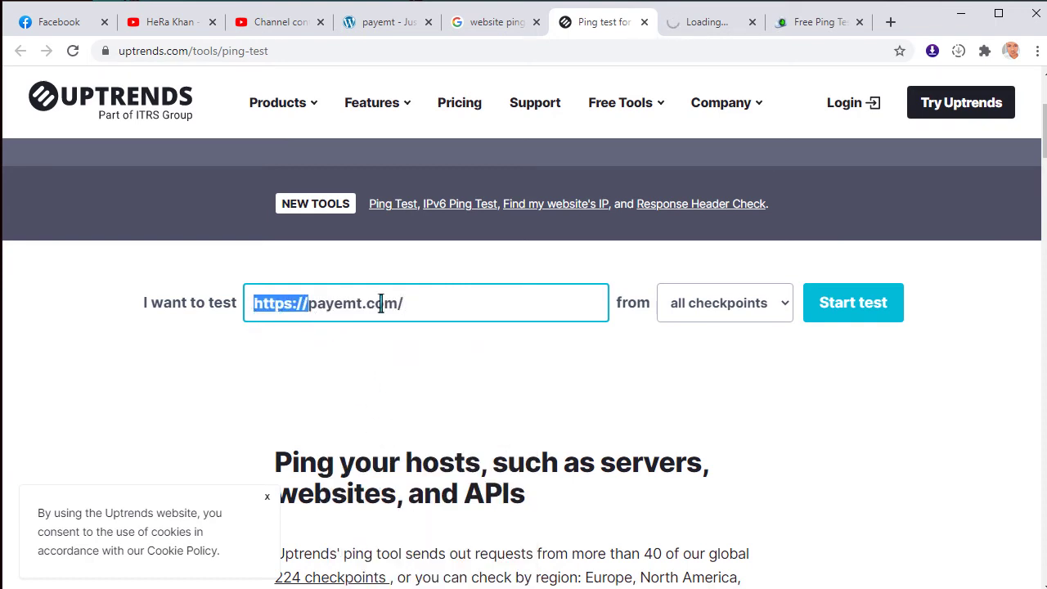
key("BackSpace")
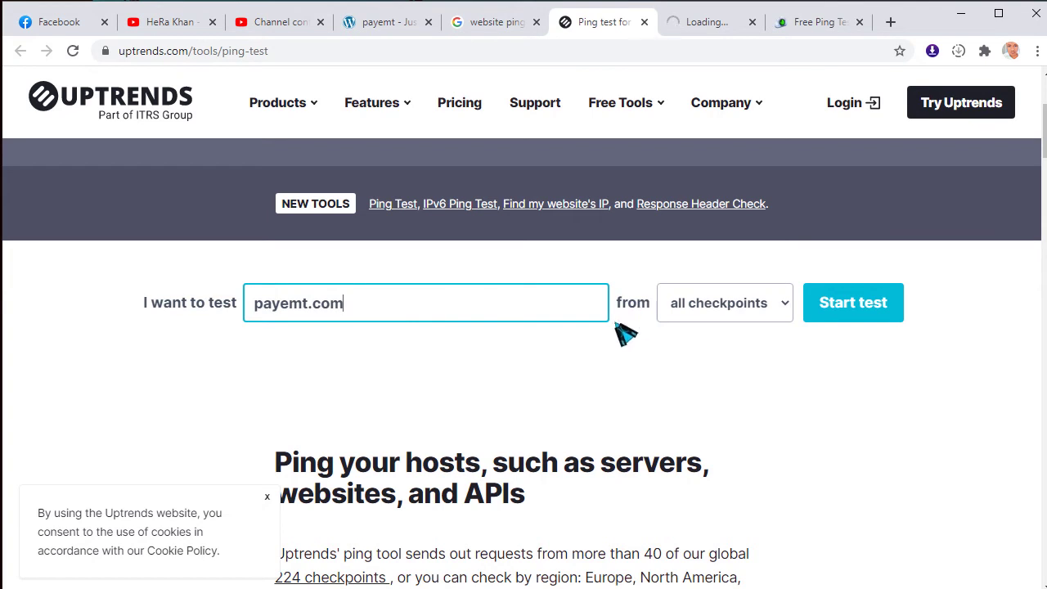
Copy the shortened domain payemt.com from the Uptrends test field.
left_click_drag(368, 316, 238, 315)
right_click(299, 314)
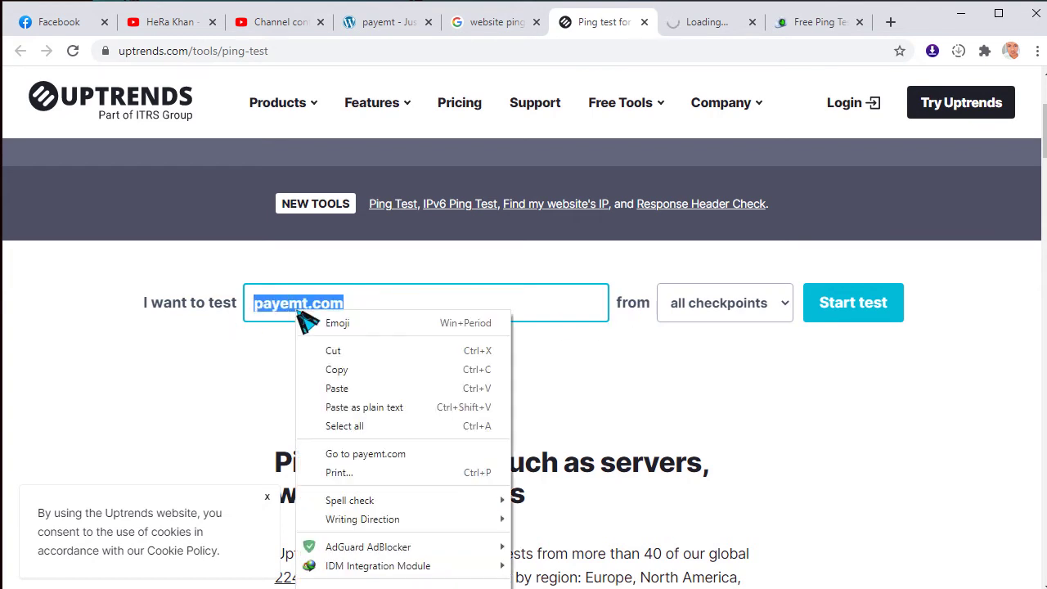
left_click(339, 371)
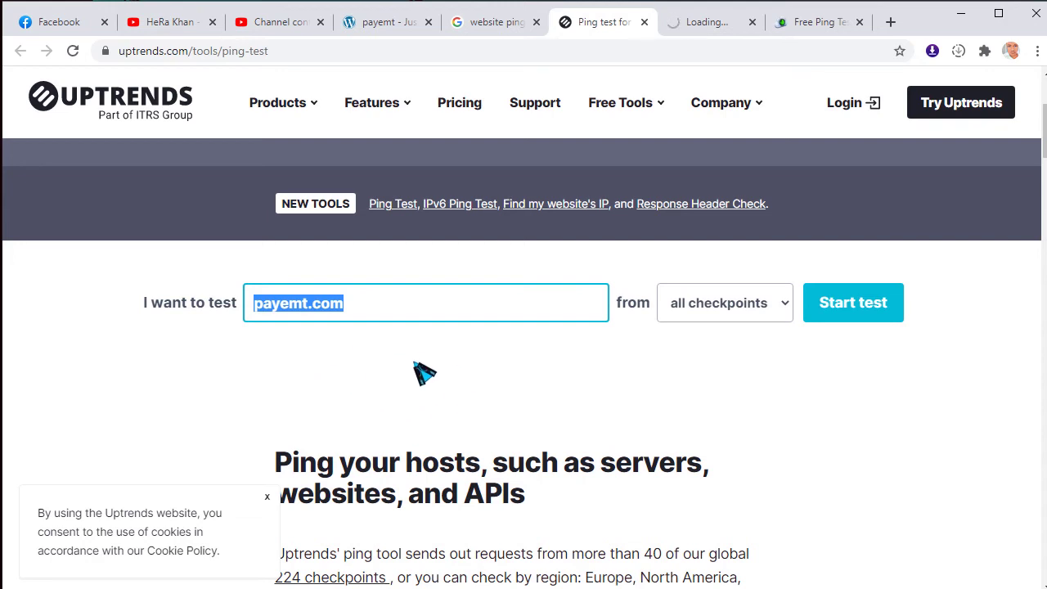
Start the Uptrends ping test from all checkpoints and review the results for each city.
left_click(859, 302)
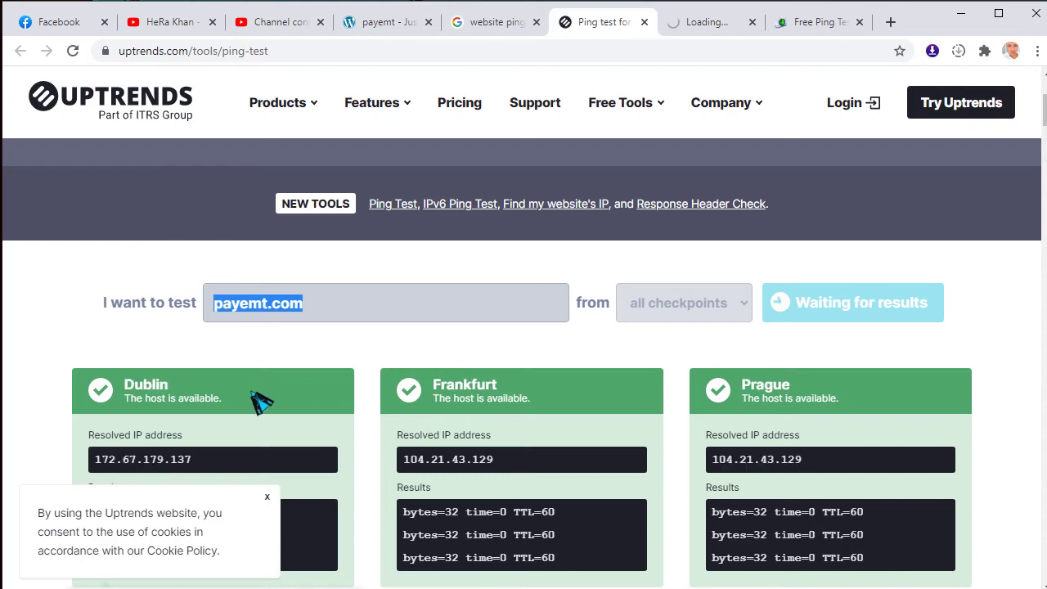
scroll(357, 346, "down", 2)
scroll(554, 287, "down", 2)
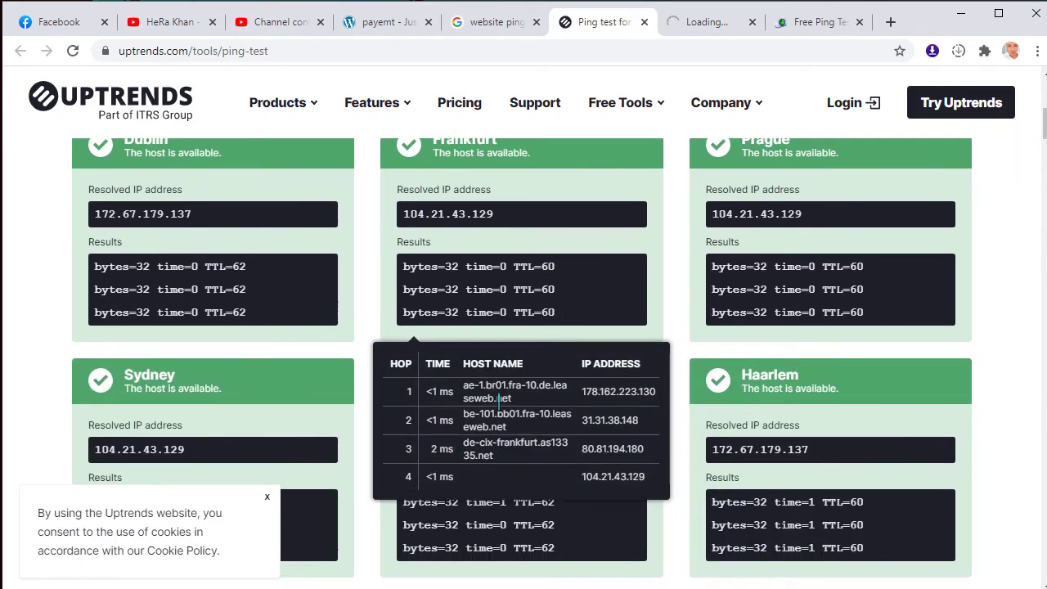
scroll(30, 275, "down", 2)
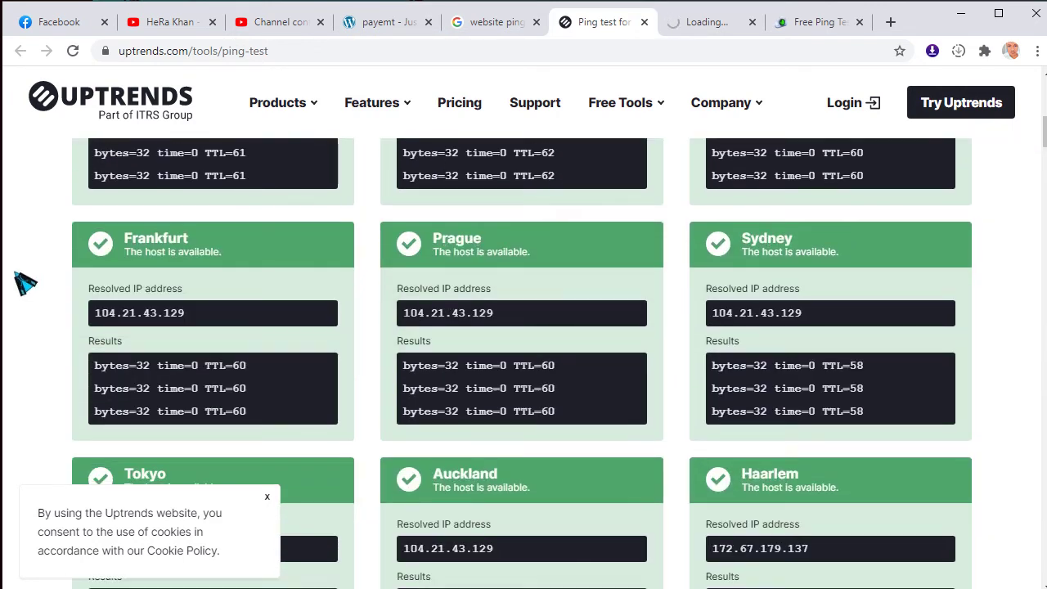
scroll(294, 307, "down", 1)
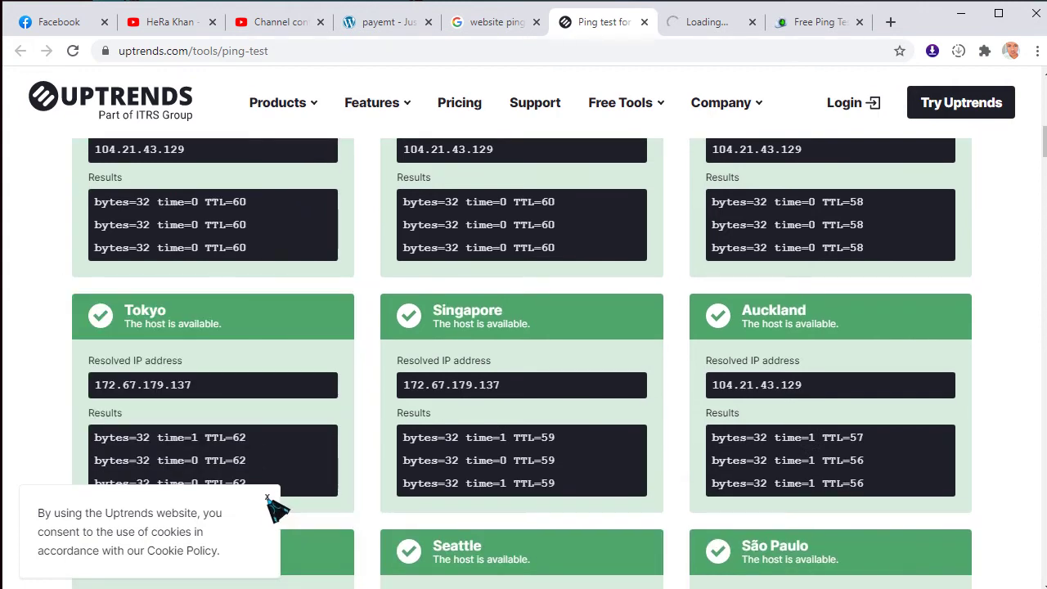
Check the Small SEO Tools page, then return to the Google results and open Pingdom Tools' Website Speed Test in a background tab.
left_click(696, 25)
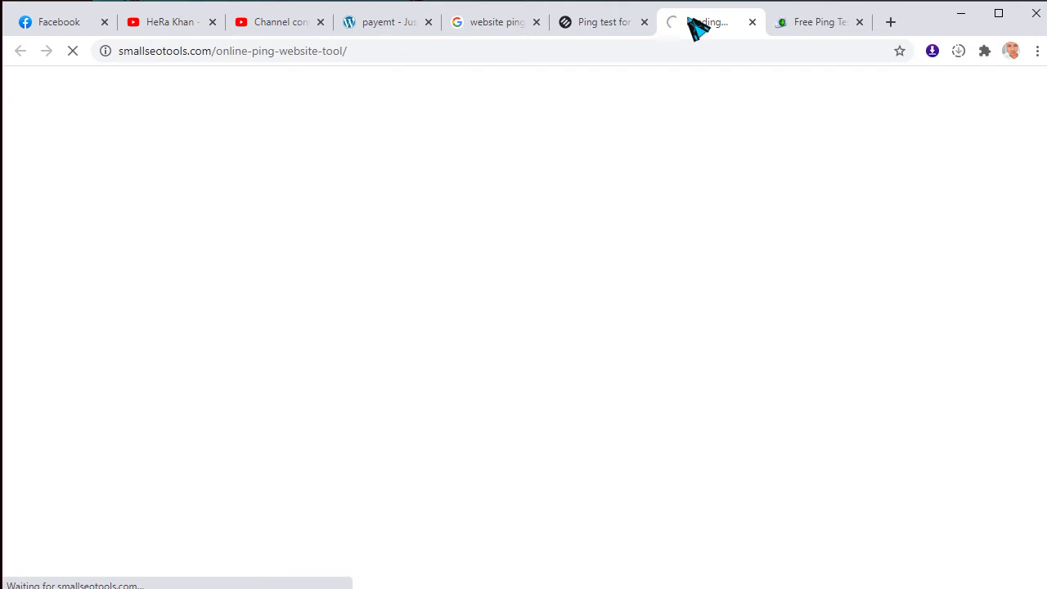
left_click(501, 30)
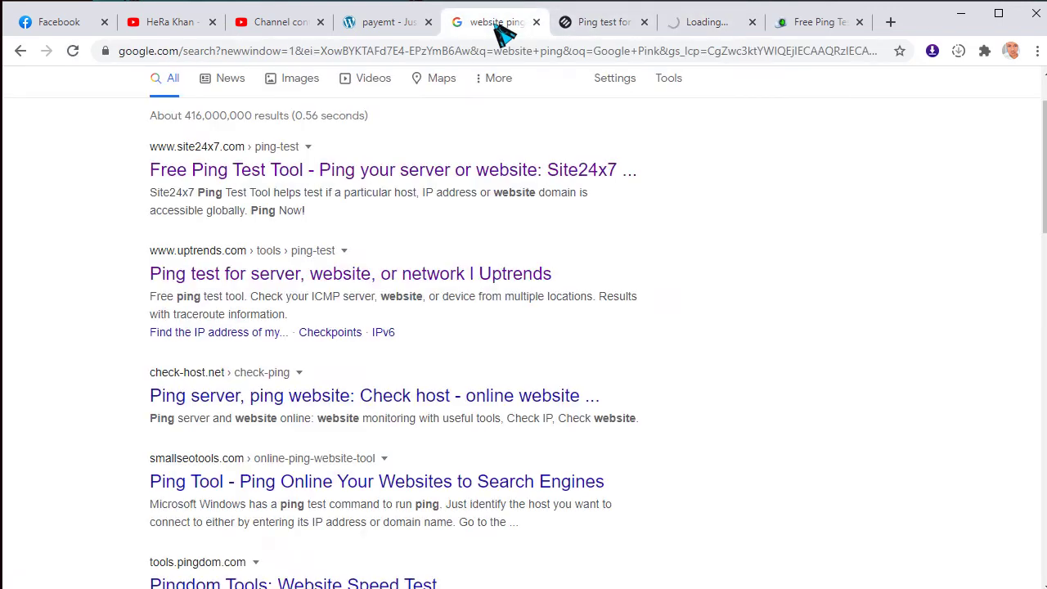
scroll(98, 303, "down", 2)
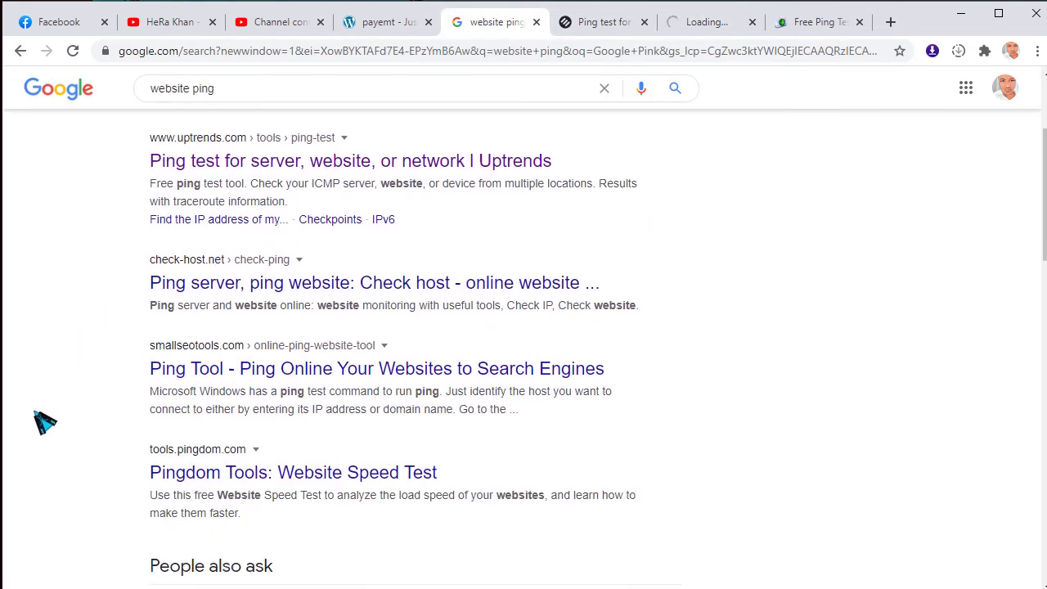
middle_click(242, 396)
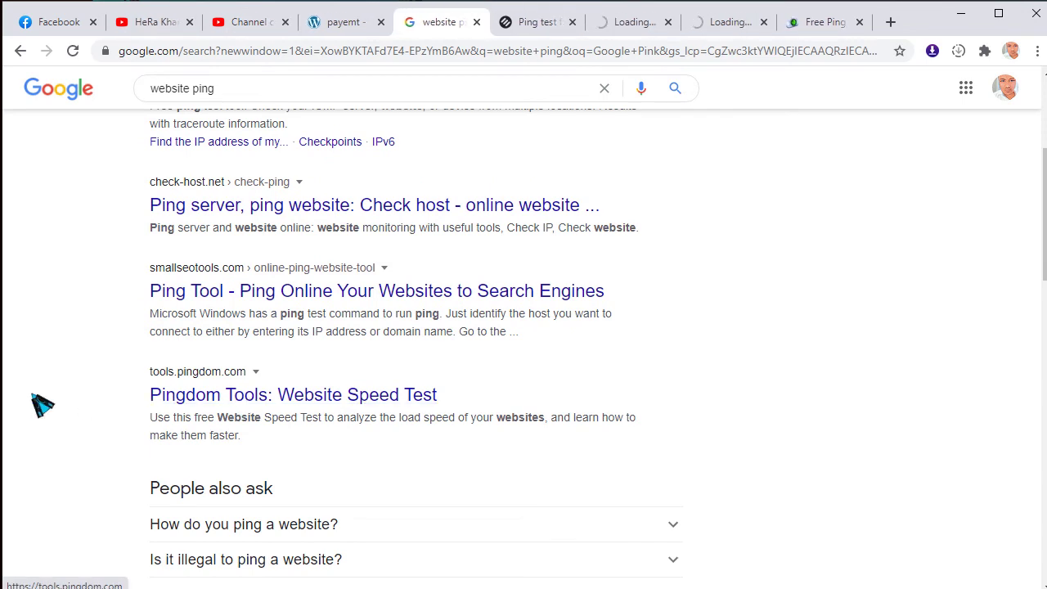
scroll(42, 404, "down", 3)
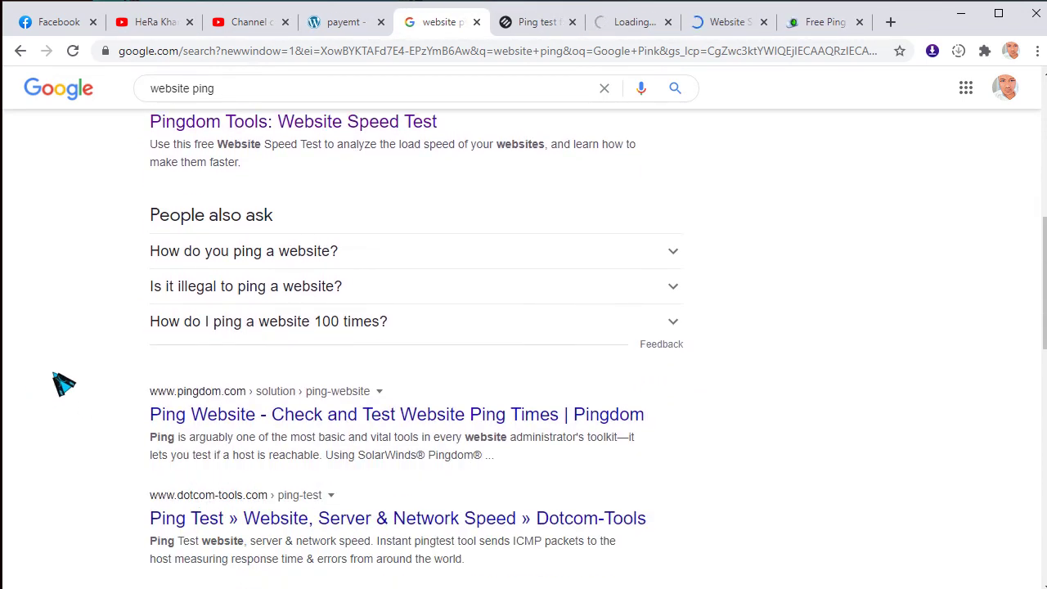
Switch to the Pingdom speed test page, paste the copied domain payemt.com as the address and start the test.
left_click(544, 23)
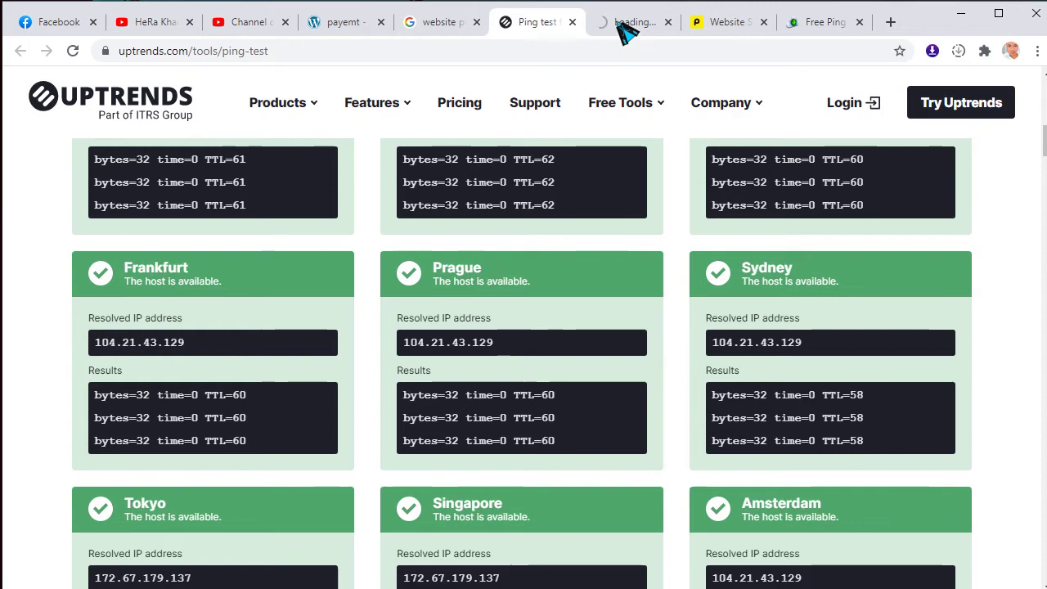
left_click(644, 28)
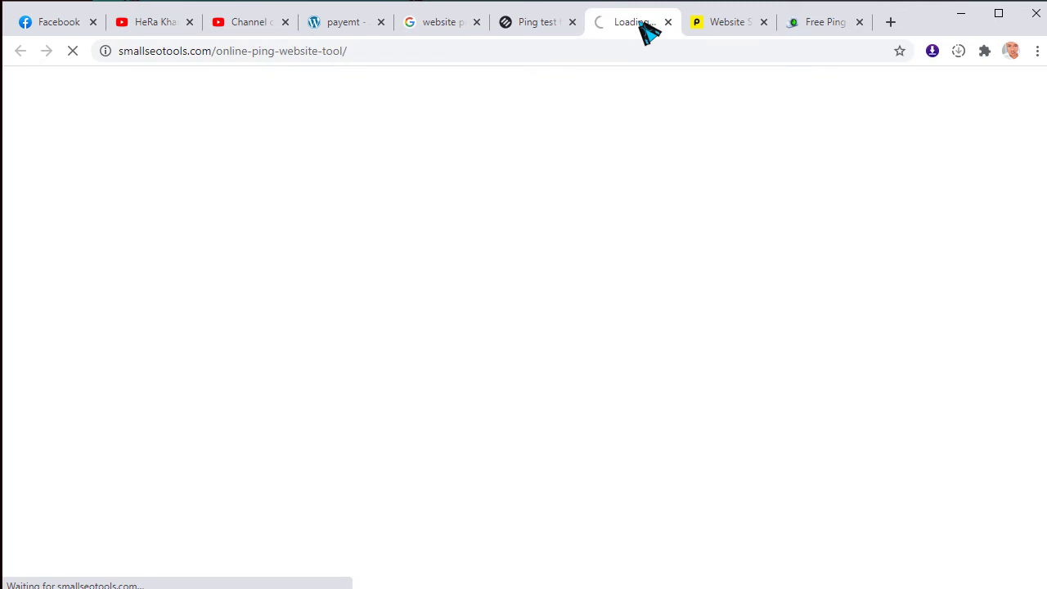
left_click(713, 23)
right_click(235, 337)
left_click(254, 383)
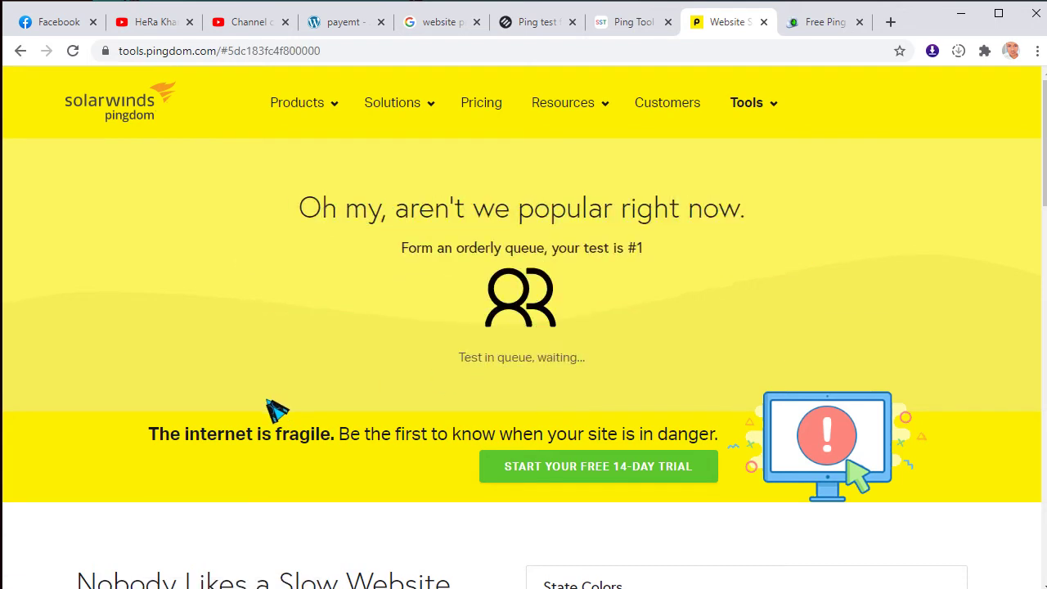
Look over the Pingdom page while its test is queued, and review the Site24x7 ping results and related tools.
scroll(295, 402, "down", 1)
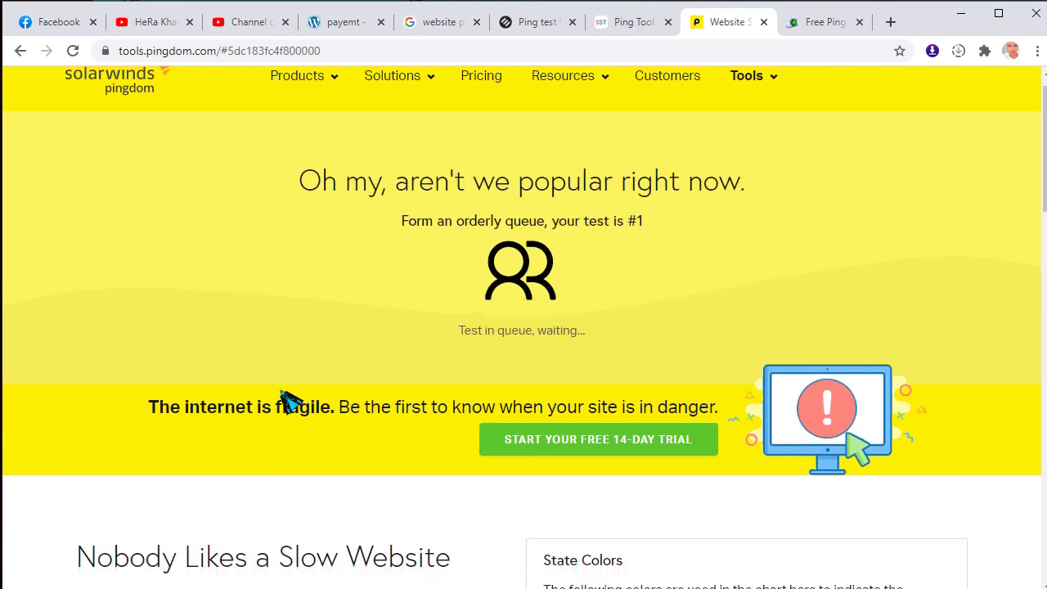
scroll(291, 401, "down", 3)
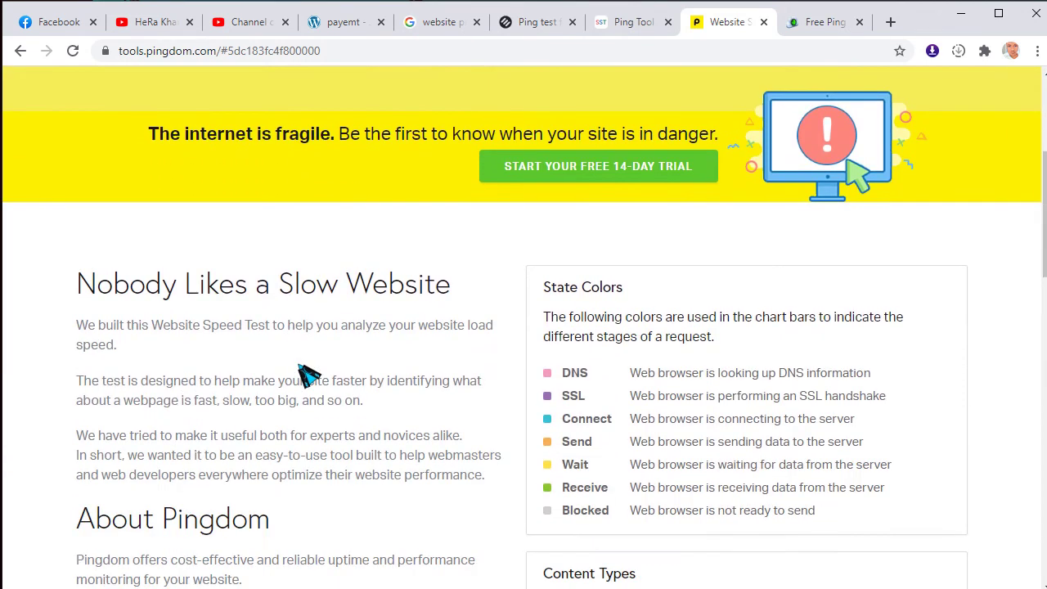
scroll(310, 374, "down", 4)
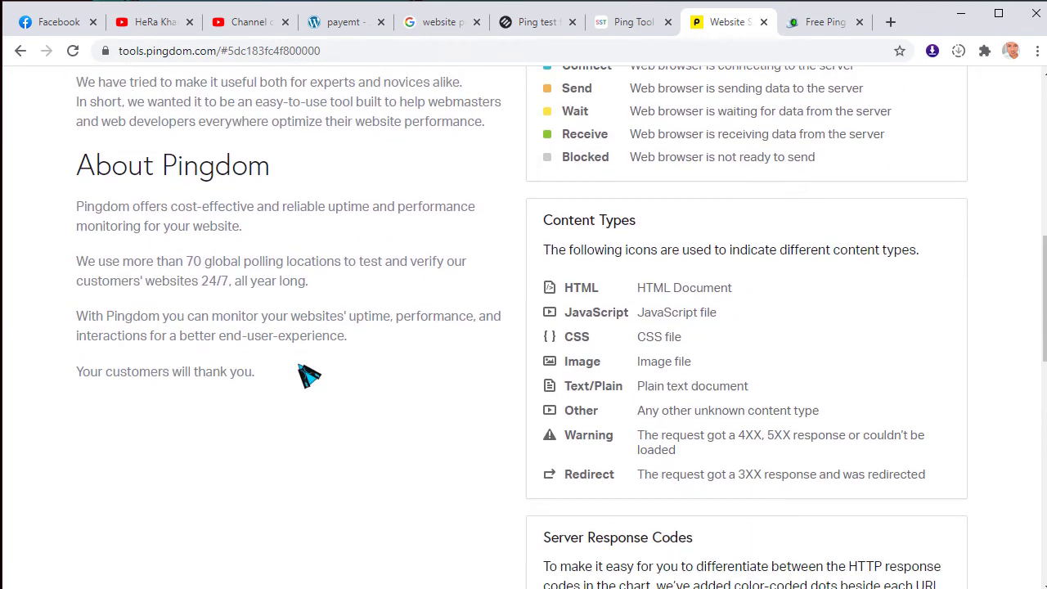
left_click(822, 23)
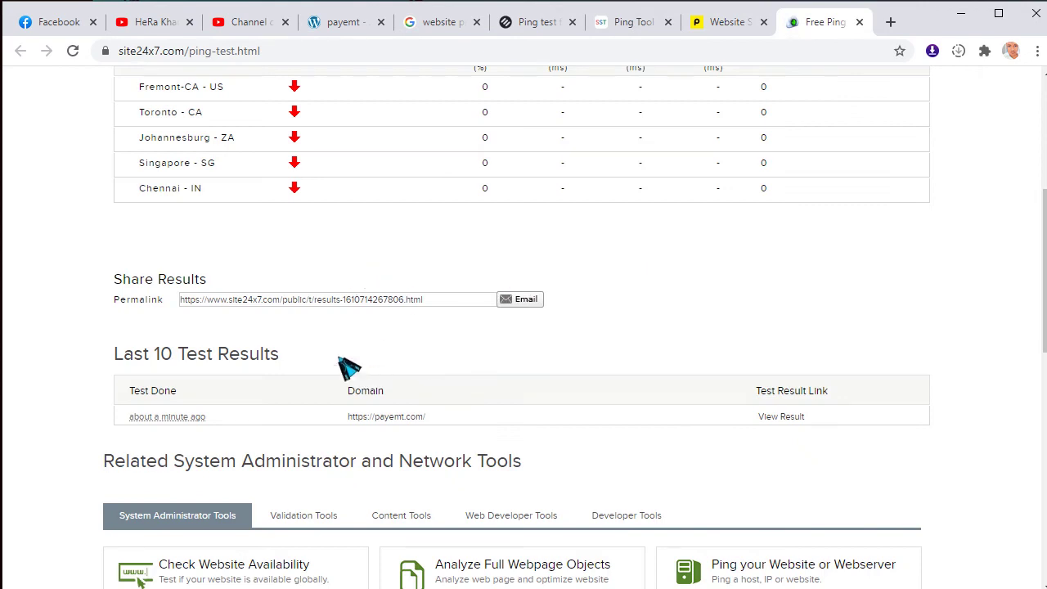
scroll(229, 390, "up", 2)
scroll(253, 449, "down", 3)
scroll(386, 465, "down", 5)
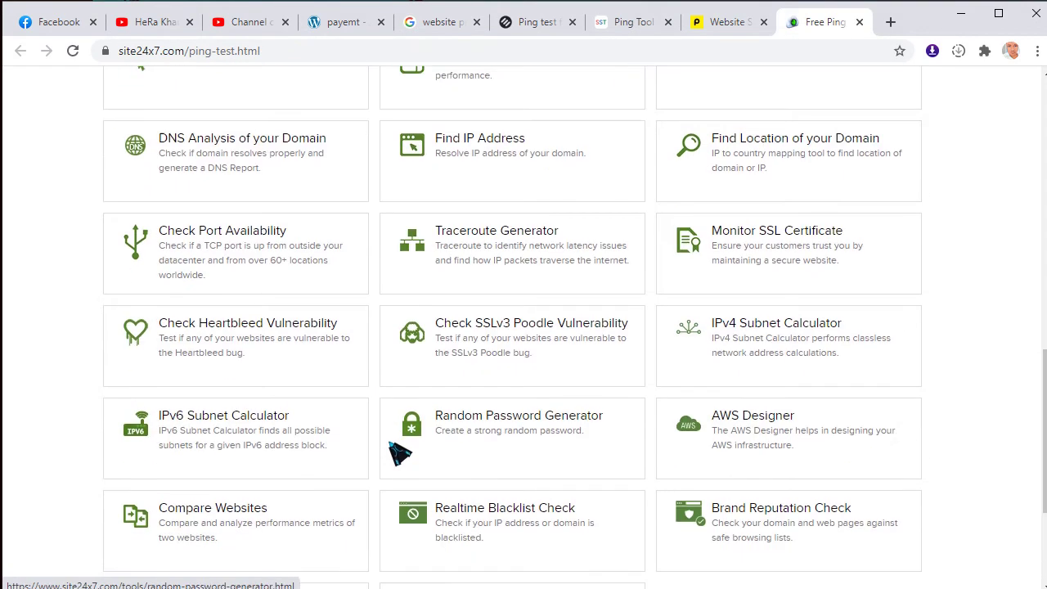
Switch to the Small SEO Tools ping page and paste payemt.com as the URL to ping.
left_click(631, 25)
scroll(313, 360, "down", 2)
right_click(141, 233)
left_click(200, 370)
left_click(140, 378)
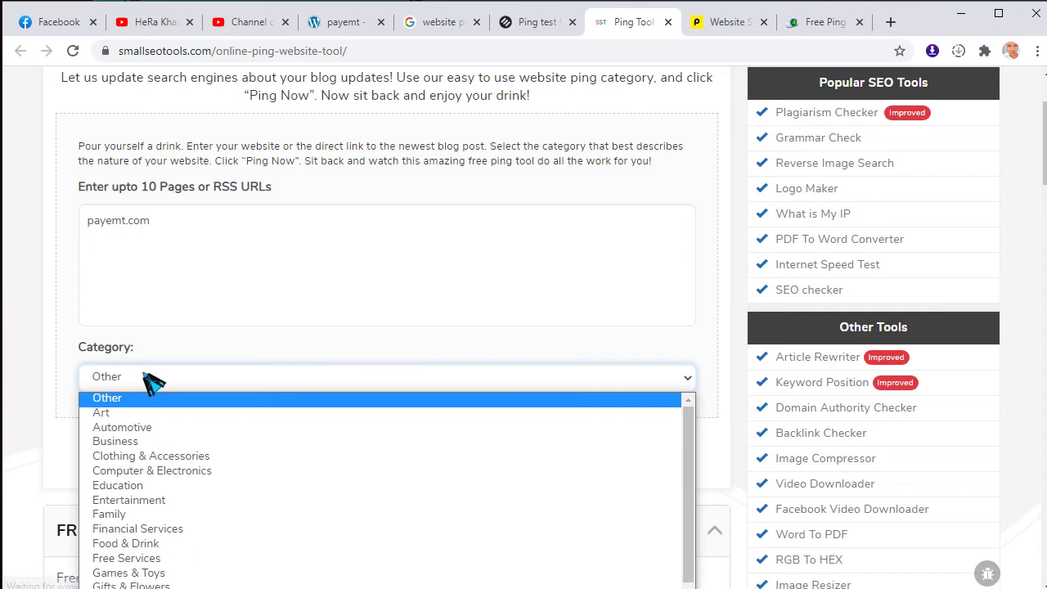
scroll(169, 490, "down", 3)
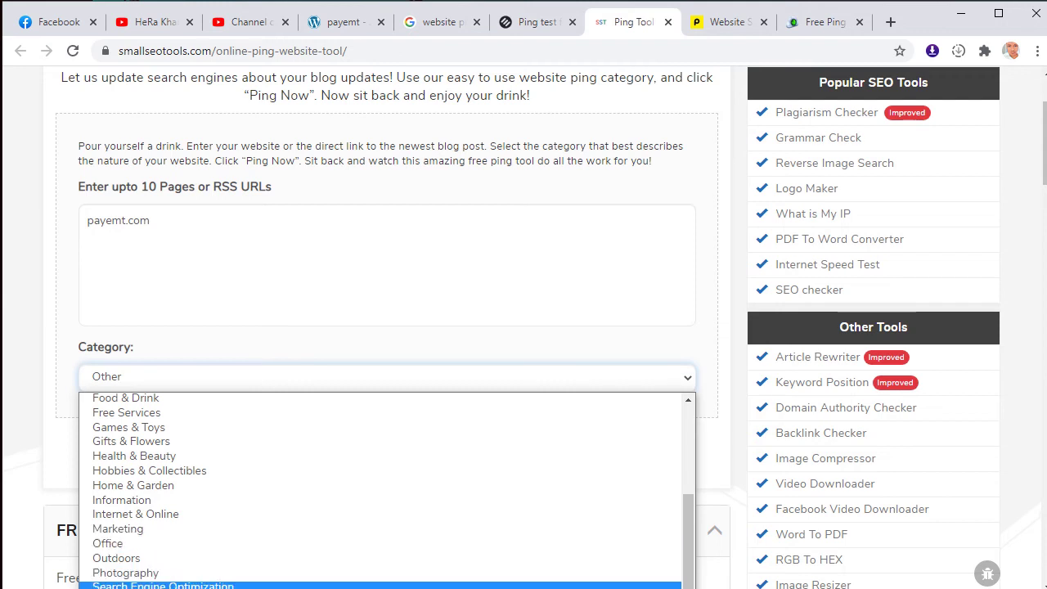
key("Escape")
Set the website category to Search Engine Optimization and start pinging payemt.com.
left_click(136, 383)
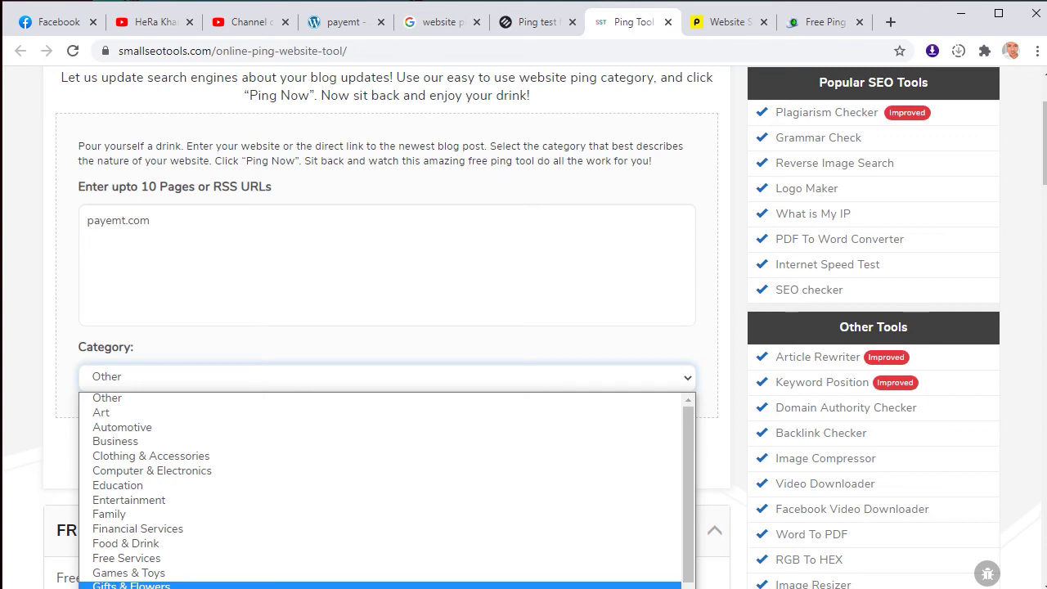
scroll(172, 572, "down", 3)
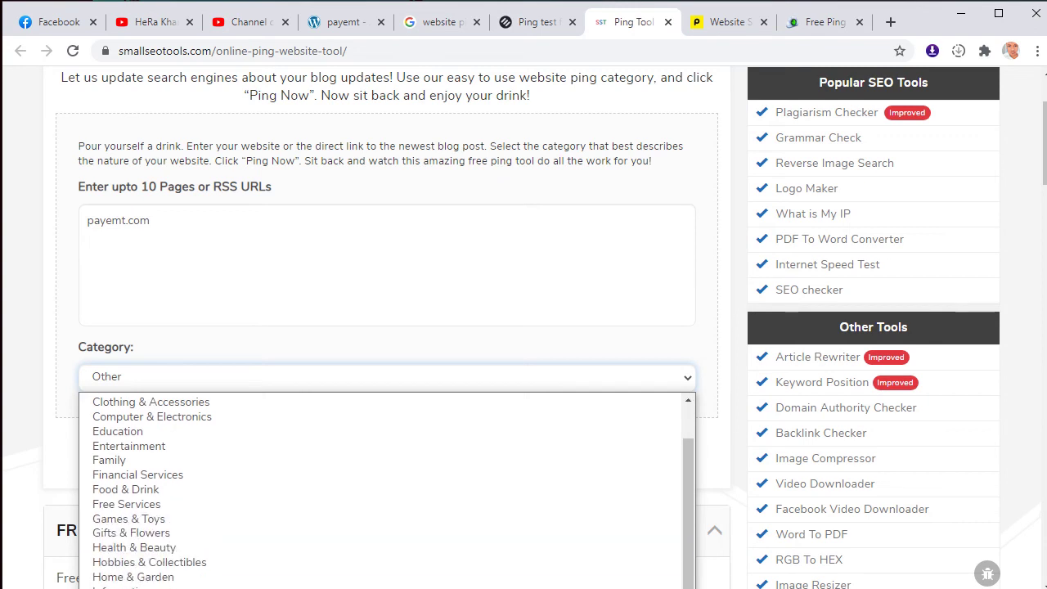
scroll(164, 474, "down", 2)
left_click(163, 475)
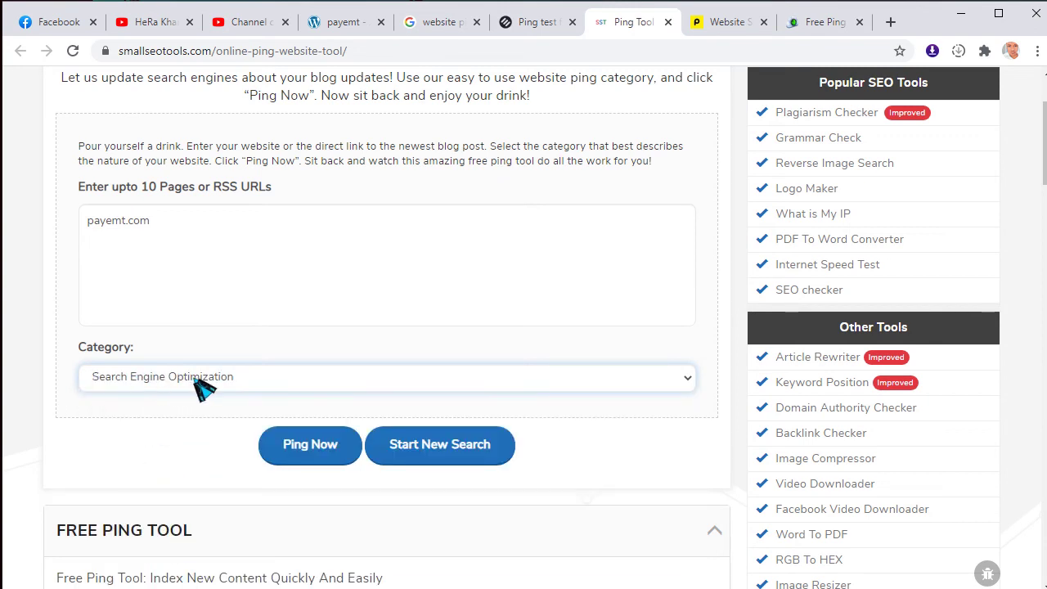
left_click(332, 451)
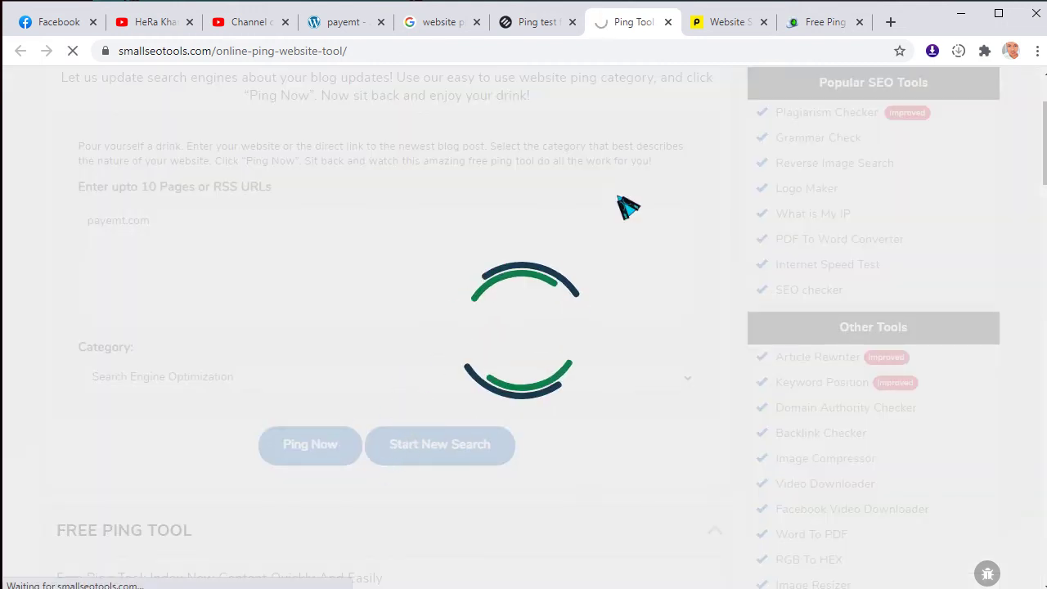
Look through the Google results for "website ping" for further ping test tools.
left_click(441, 22)
scroll(189, 327, "down", 3)
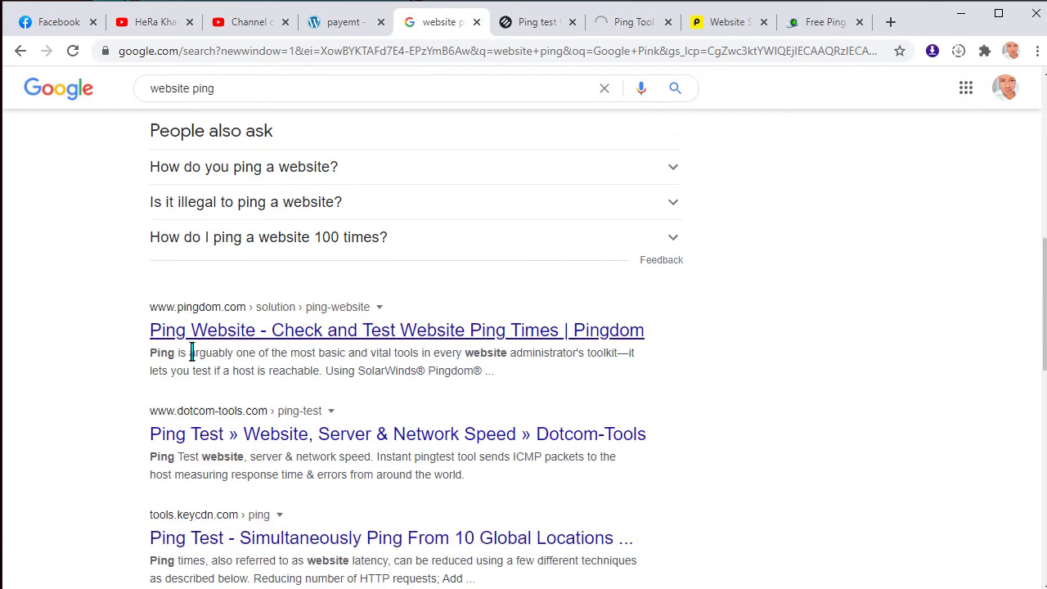
scroll(180, 287, "down", 1)
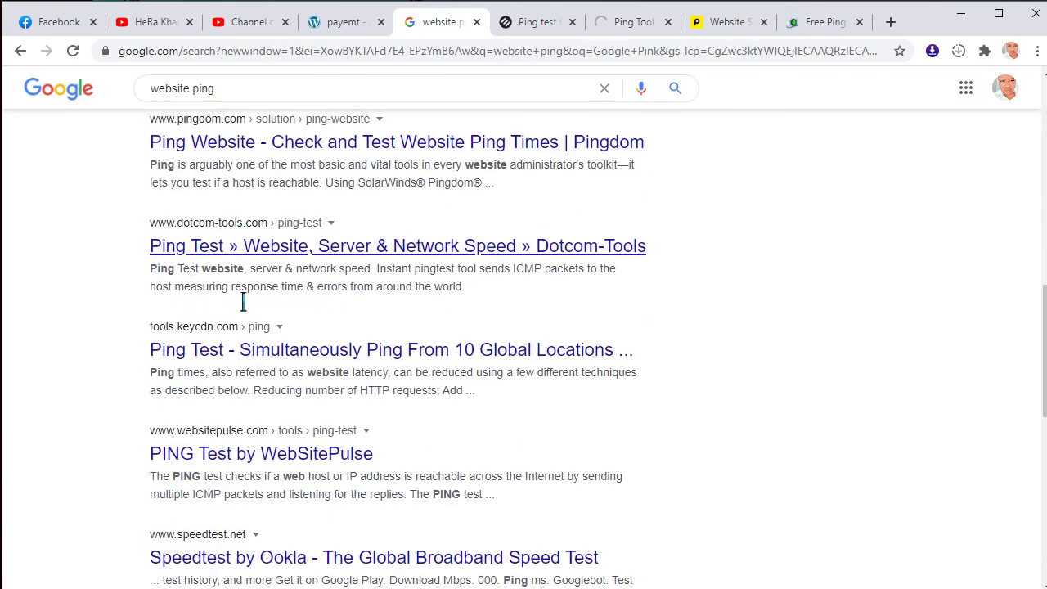
scroll(249, 295, "down", 2)
scroll(254, 331, "down", 1)
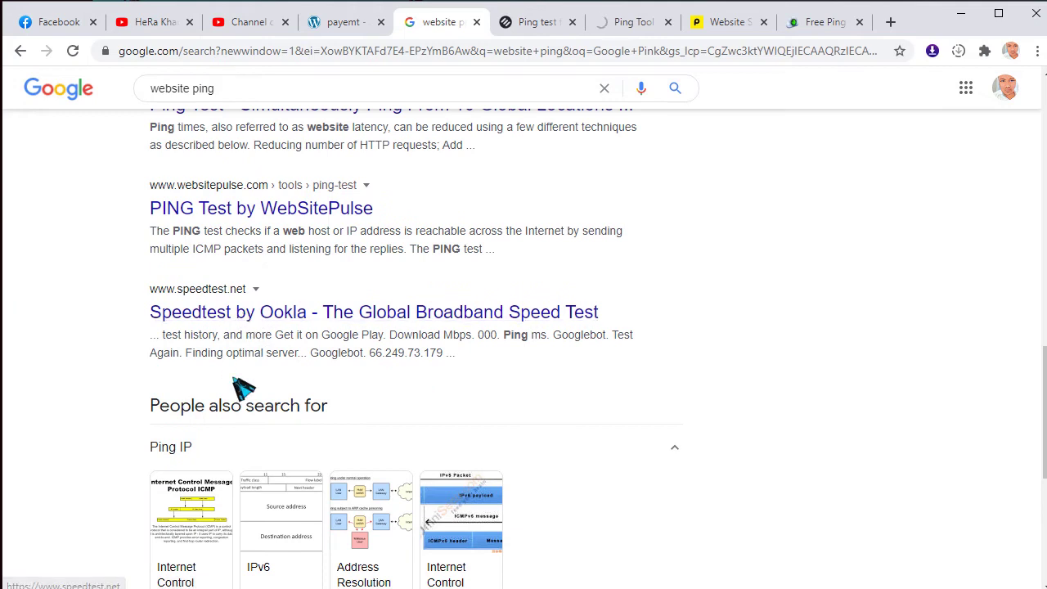
Return to the Small SEO Tools page and check the ping progress for payemt.com and the lists of other tools.
left_click(632, 25)
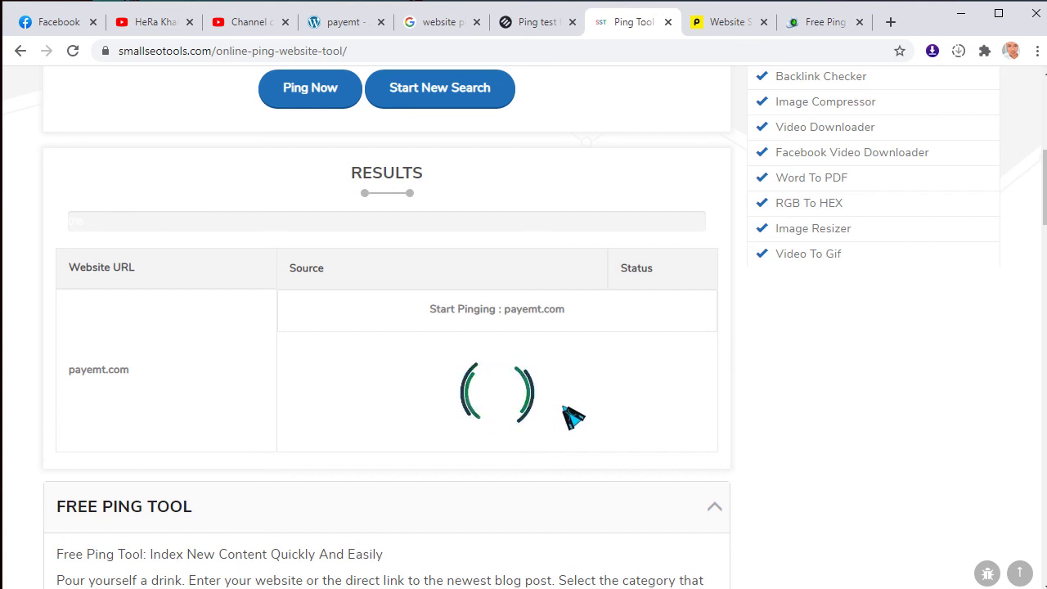
scroll(818, 276, "up", 2)
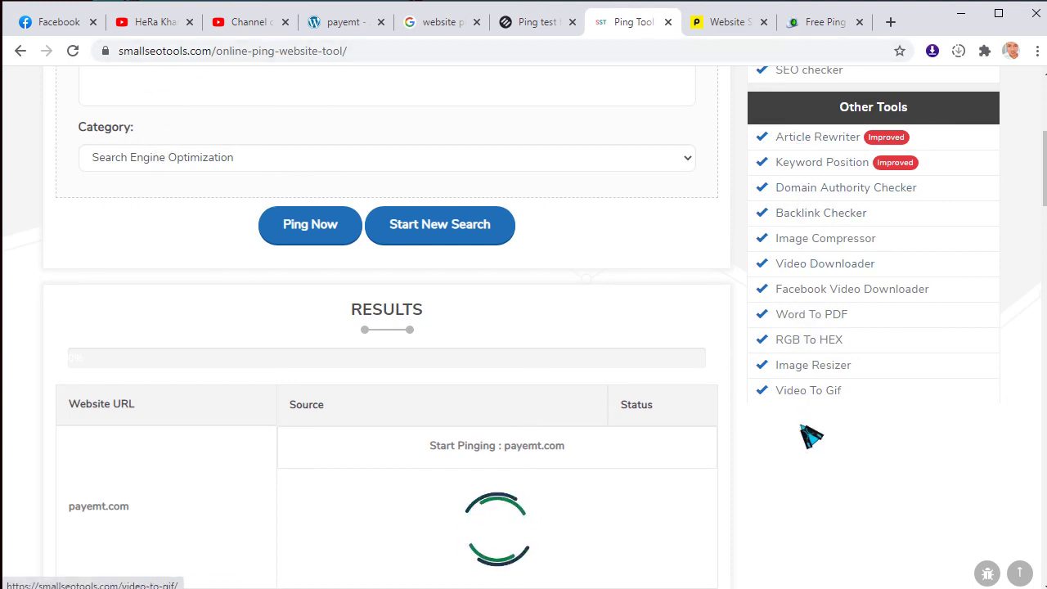
scroll(810, 491, "up", 1)
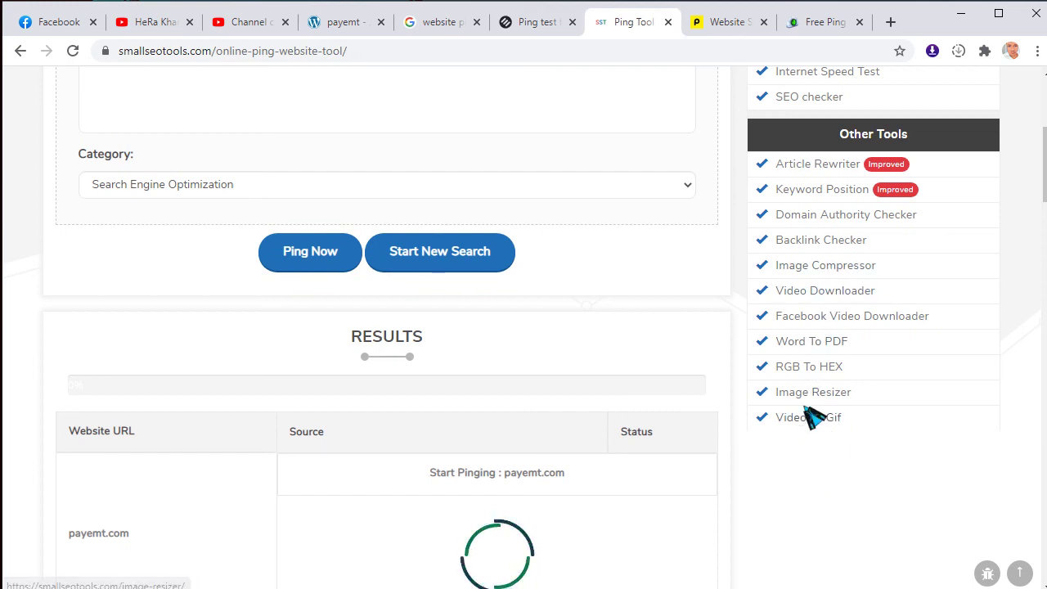
scroll(814, 416, "up", 2)
scroll(814, 416, "up", 1)
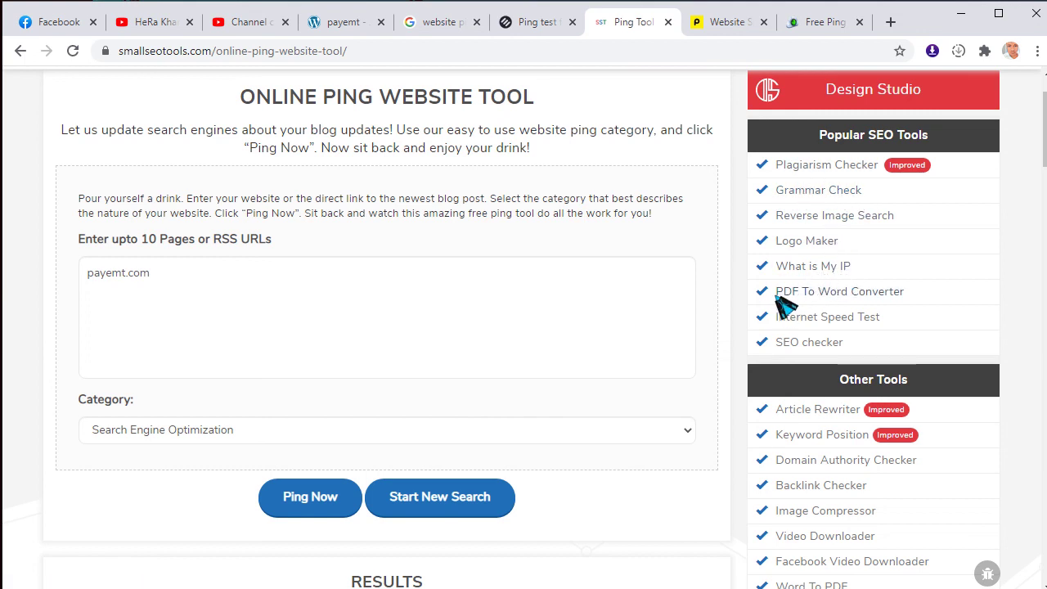
scroll(873, 309, "down", 3)
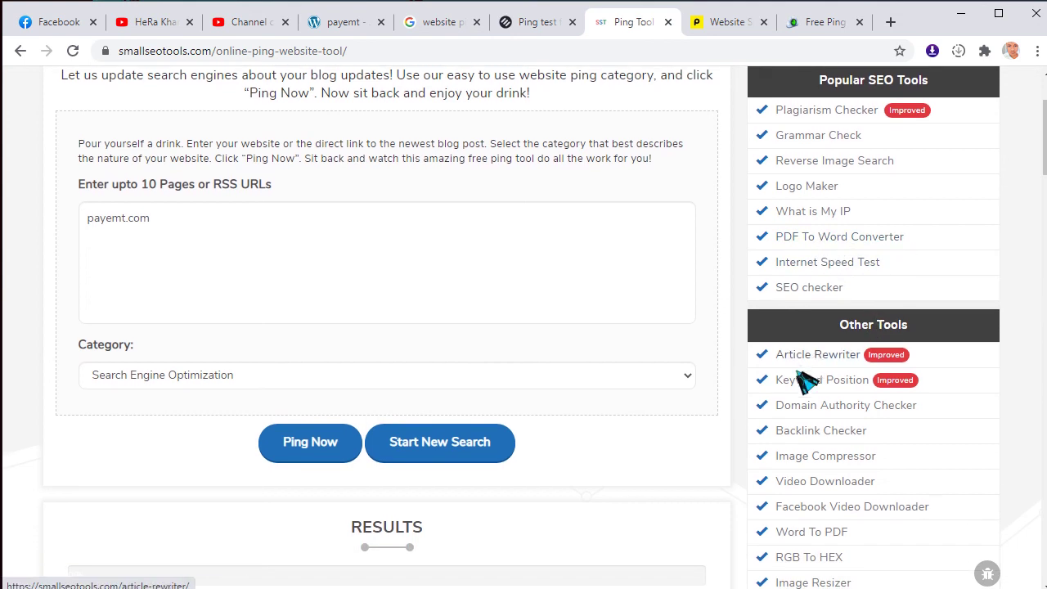
scroll(818, 439, "down", 1)
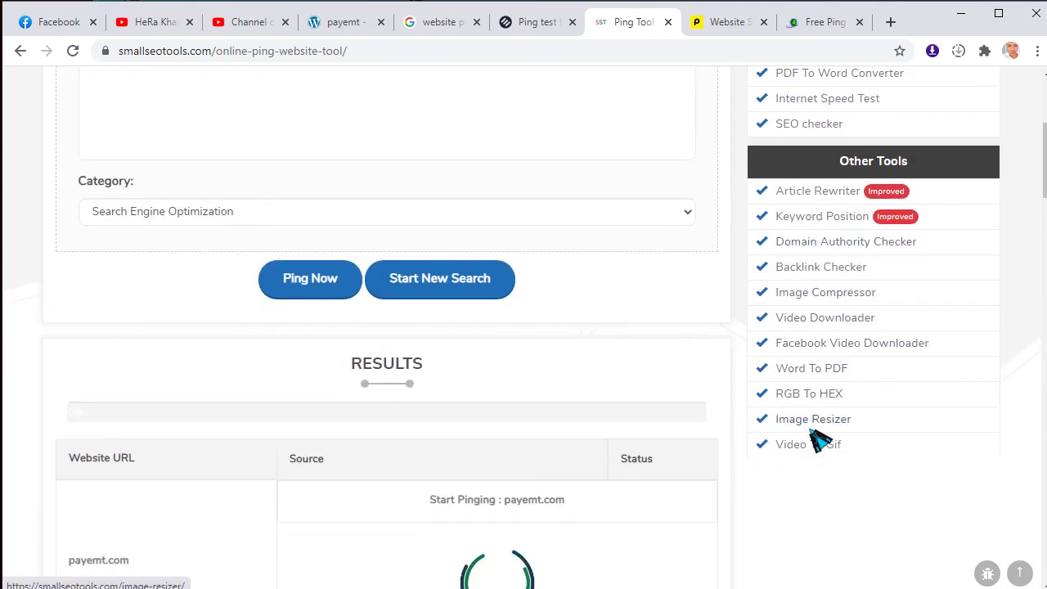
scroll(830, 351, "down", 1)
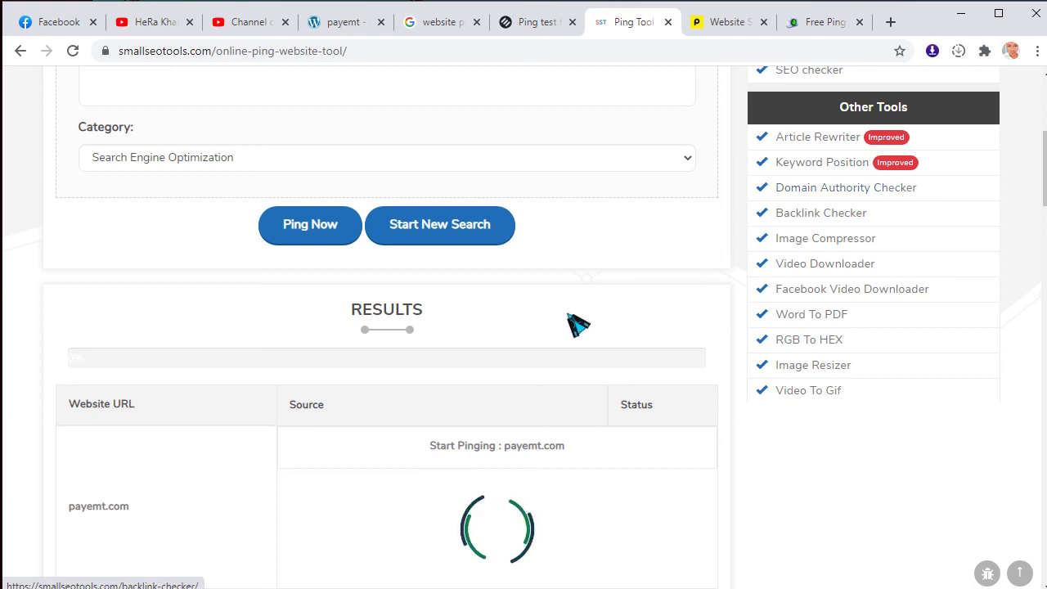
scroll(585, 321, "down", 1)
scroll(583, 396, "down", 1)
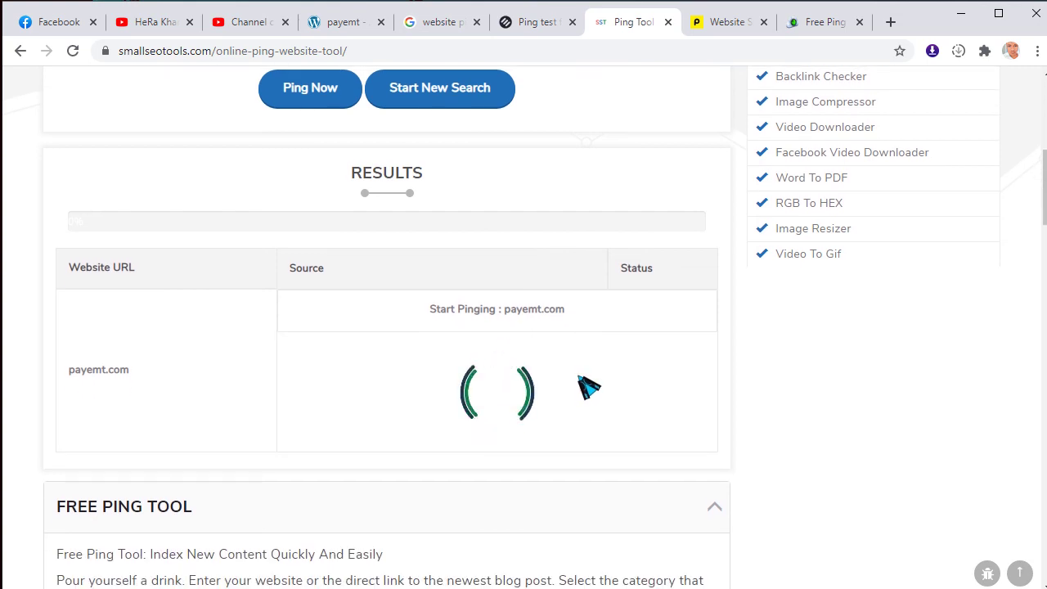